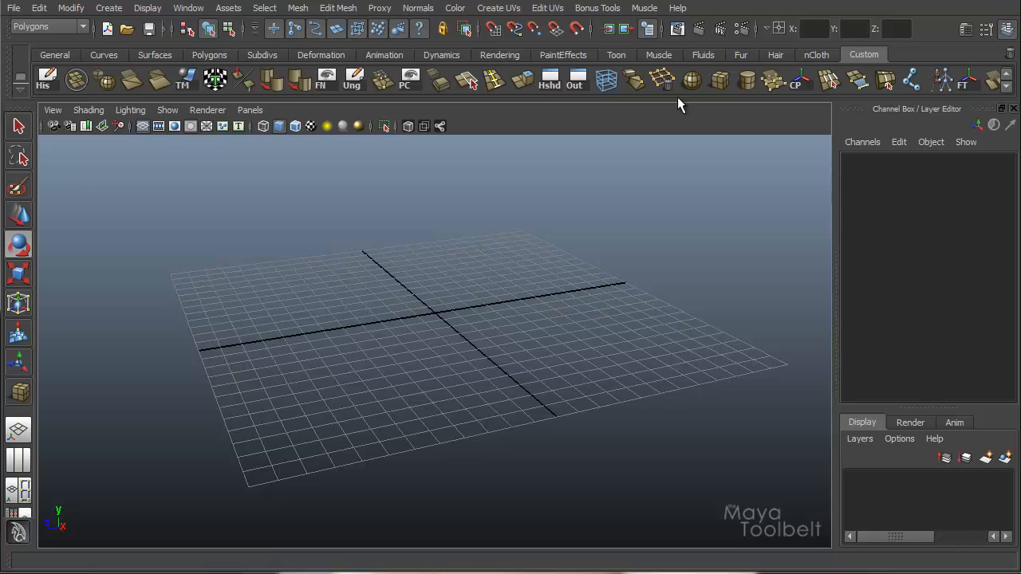
- Create a polygon cube on one side of the grid's origin
left_click(718, 84)
left_click_drag(492, 372, 481, 340, "alt")
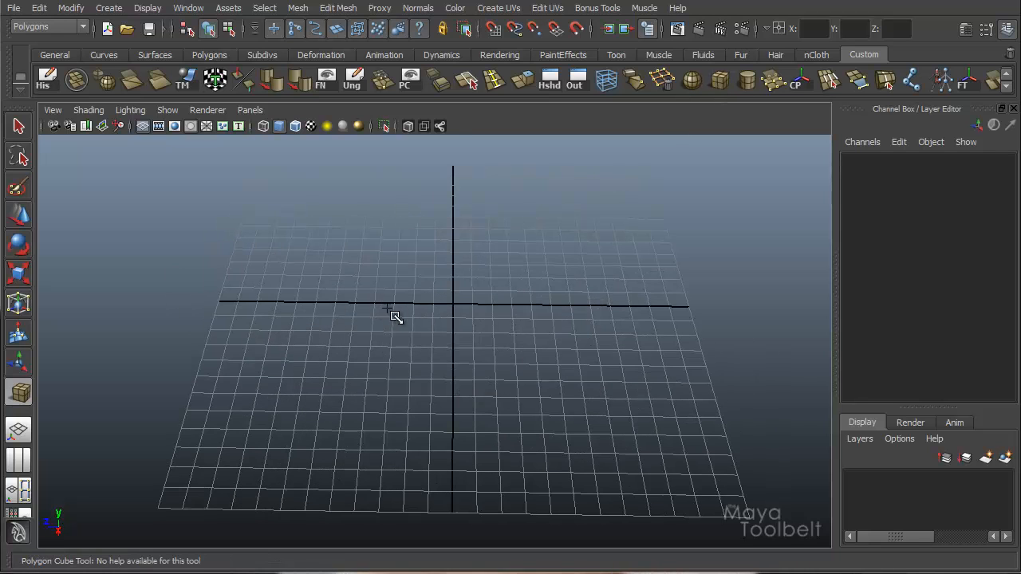
mouse_move(327, 275)
left_mouse_down()
mouse_move(353, 310)
mouse_move(368, 310)
left_mouse_up()
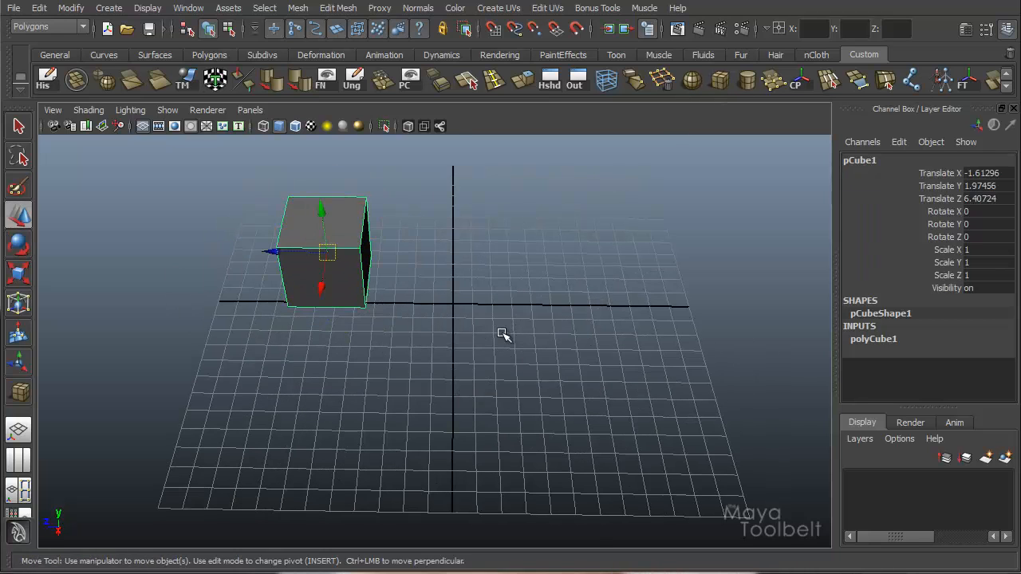
- Duplicate the cube and move the copy along Z to about -4.94, across the origin from the first cube
left_click_drag(502, 333, 426, 335, "alt")
key("ctrl+d")
left_click_drag(387, 280, 514, 335)
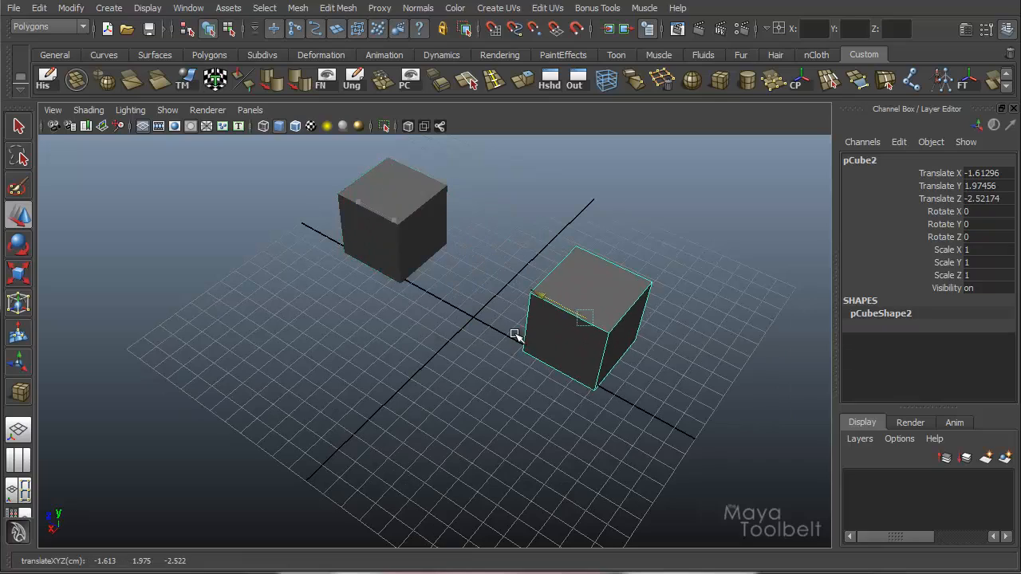
left_click_drag(417, 237, 604, 330, "alt")
- Combine the two cubes into a single polygon mesh
right_click(550, 308)
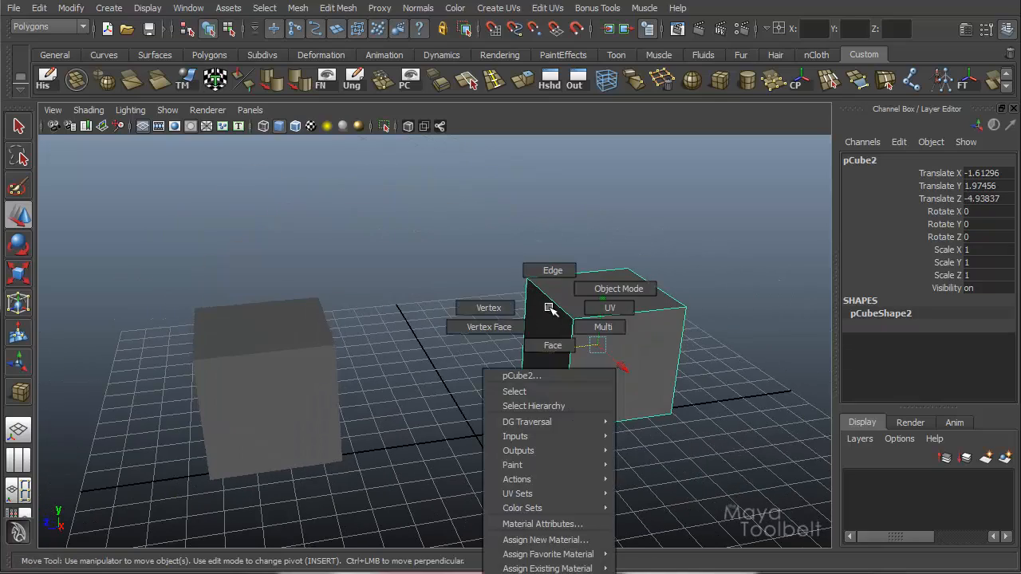
left_click(326, 382)
left_click_drag(326, 383, 519, 292, "alt")
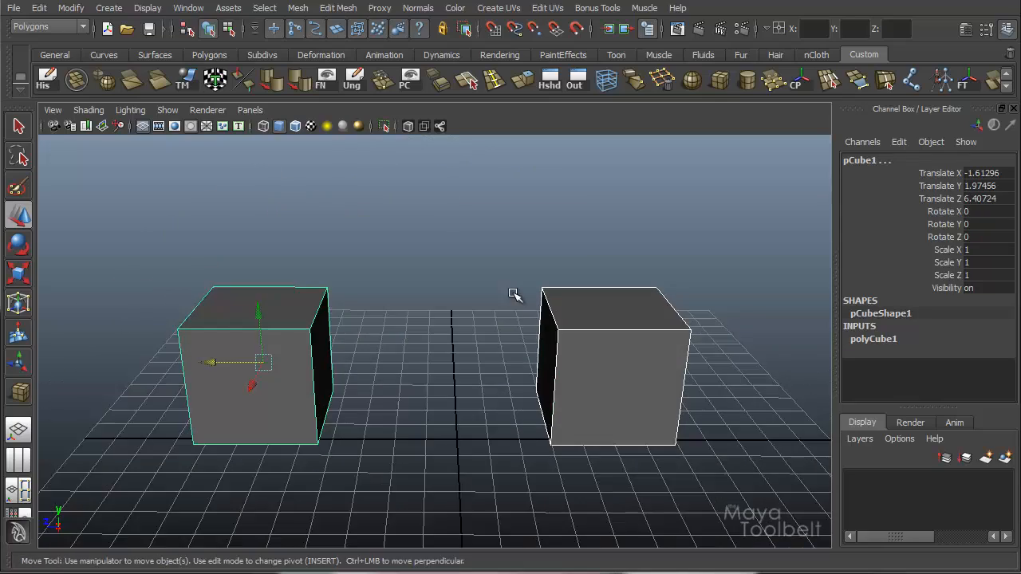
left_click(299, 8)
left_click(319, 30)
- Bridge the two facing inner faces of the combined cubes
left_click_drag(446, 260, 611, 346, "alt")
right_click(585, 320)
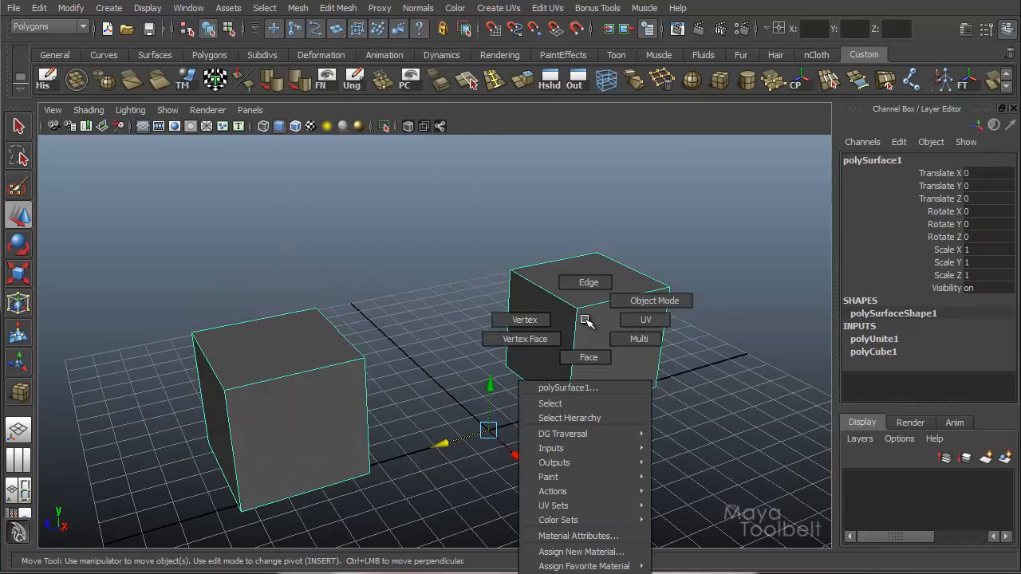
right_click_drag(586, 338, 586, 353)
left_click(550, 351)
left_click_drag(615, 376, 337, 337, "alt")
left_click(338, 337, "shift")
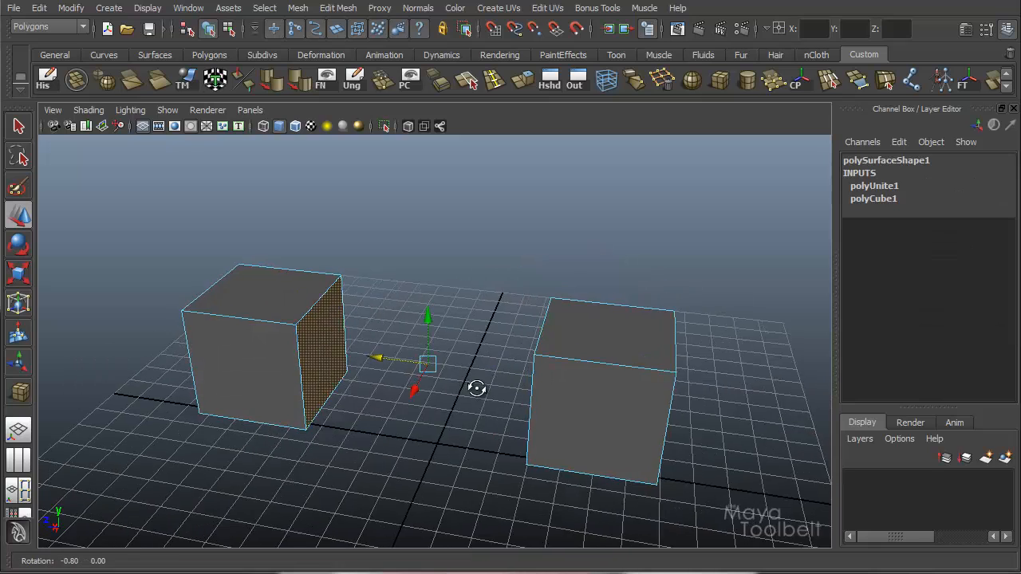
left_click_drag(465, 387, 545, 385, "alt")
left_click(338, 8)
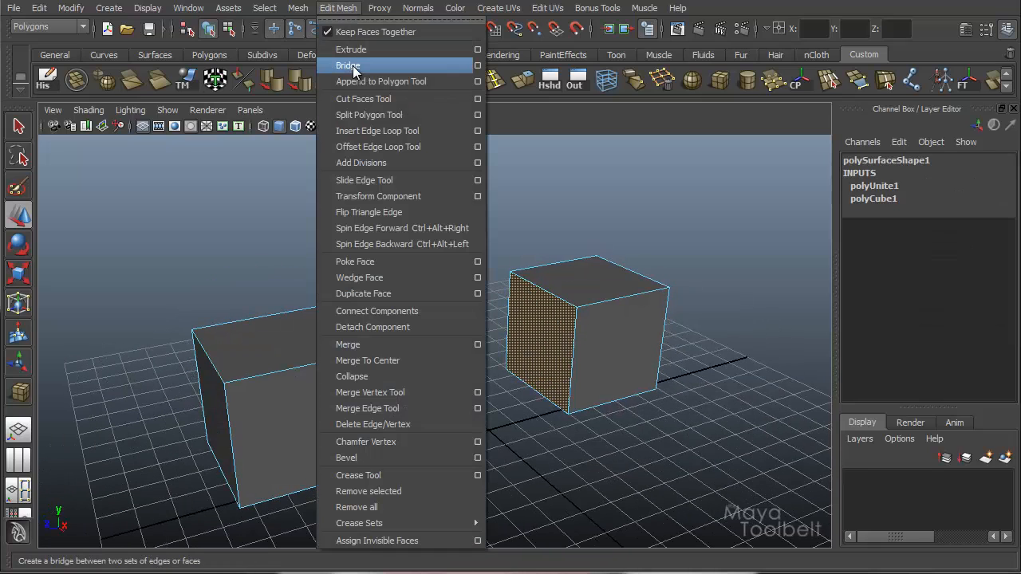
left_click(395, 64)
- Examine the new bridge section and its divisions between the two cubes from several angles
left_click_drag(481, 199, 561, 344, "alt")
left_click(358, 337)
left_click(465, 346)
left_click_drag(465, 346, 472, 443, "alt")
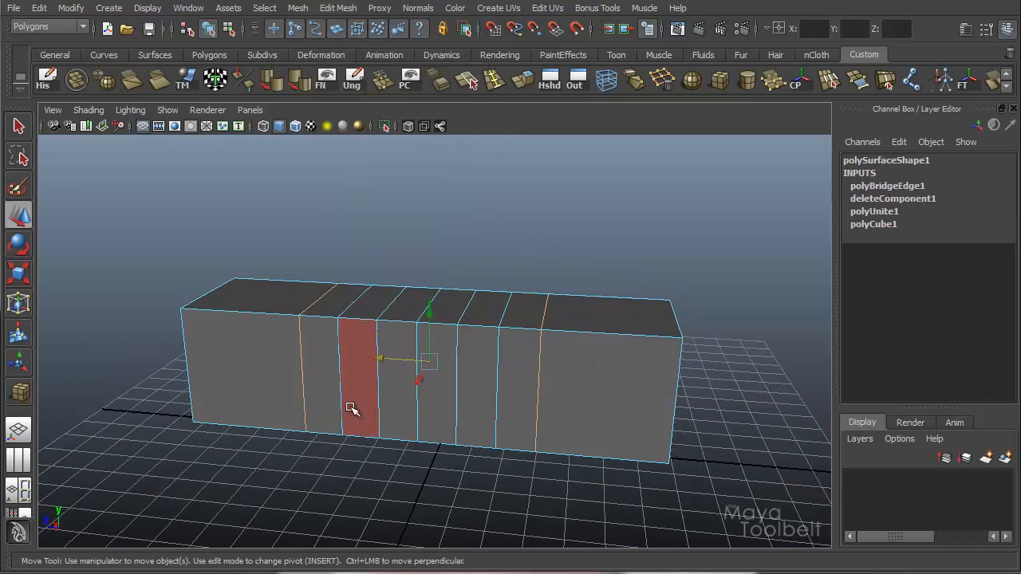
mouse_move(474, 369)
left_mouse_down("alt")
mouse_move(417, 388)
mouse_move(649, 391)
mouse_move(501, 392)
mouse_move(463, 372)
left_mouse_up("alt")
left_click(501, 368)
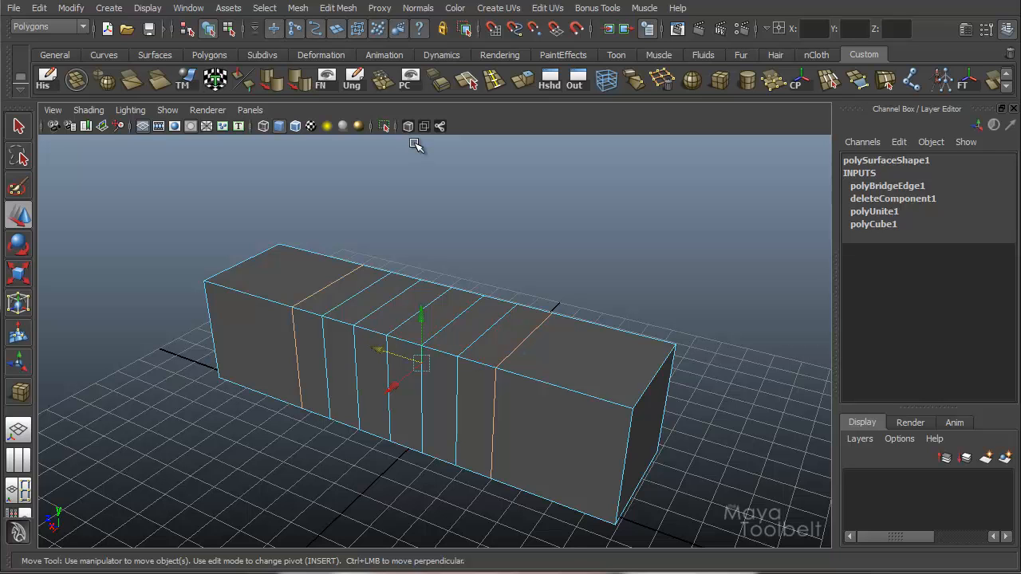
left_click_drag(586, 285, 689, 288, "alt")
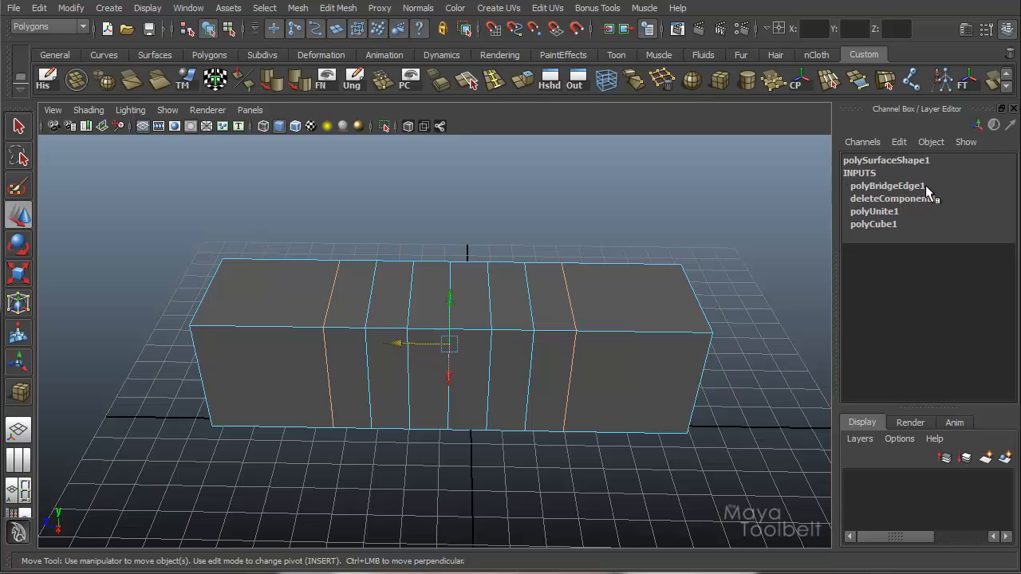
- Set the Divisions of the polyBridgeEdge1 bridge between the cubes to 0
left_click(887, 185)
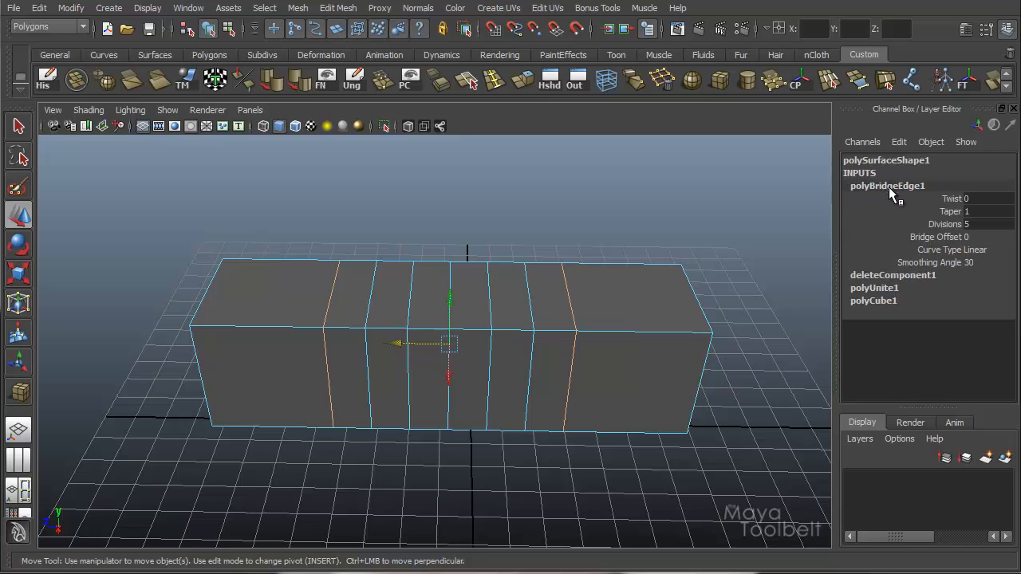
left_click(943, 225)
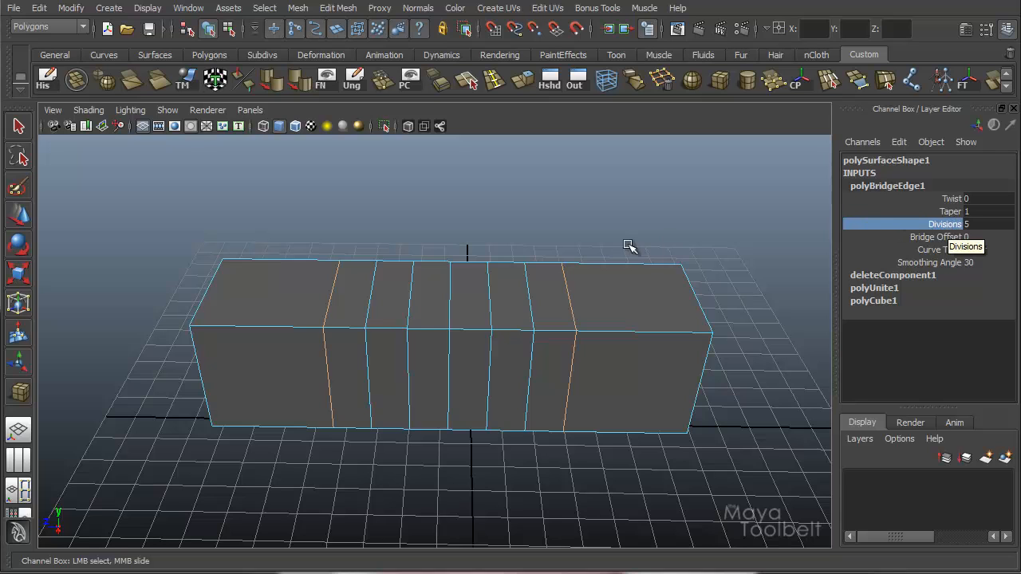
left_click_drag(649, 246, 678, 221, "alt")
middle_click_drag(699, 186, 654, 191)
left_click_drag(654, 191, 606, 279, "alt")
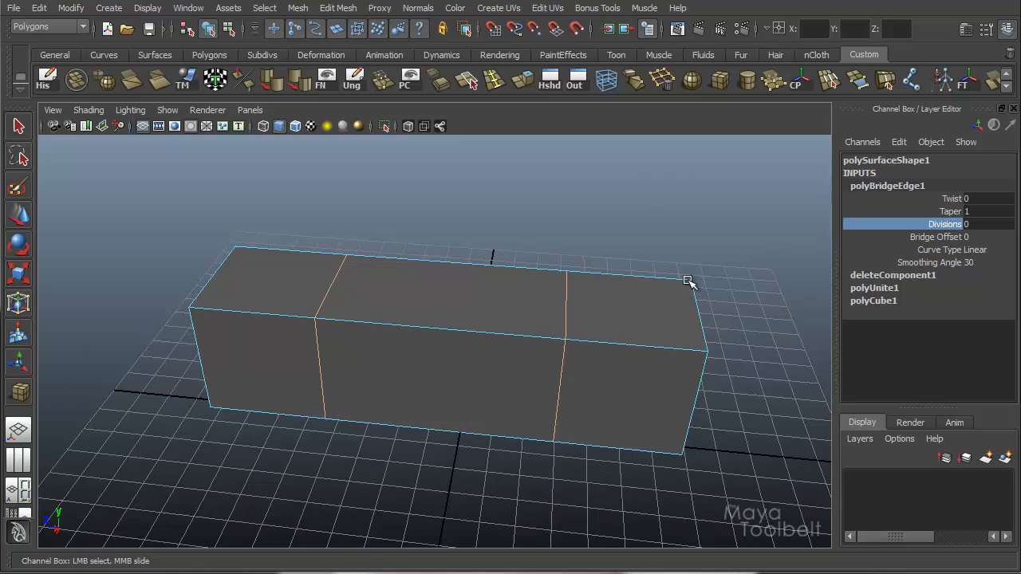
left_click_drag(716, 277, 677, 309, "alt")
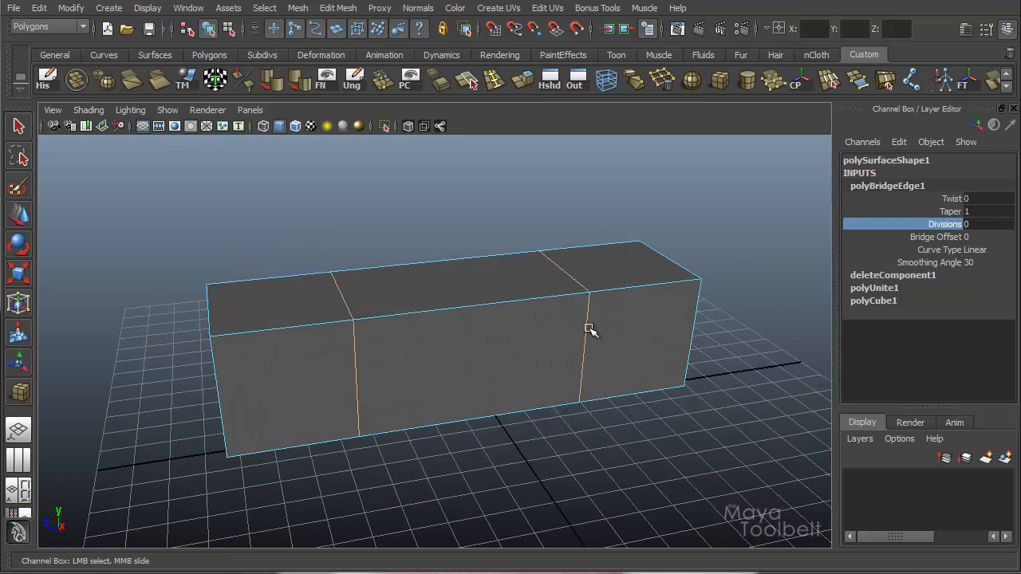
left_click_drag(588, 329, 602, 375, "alt")
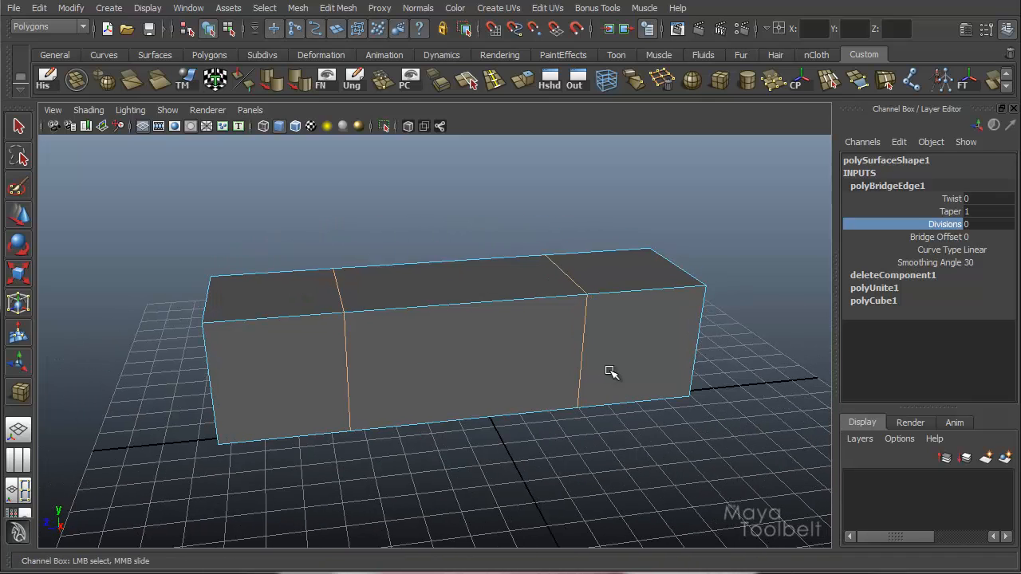
- Return to object mode and delete polySurface1 together with the leftover pCube1 and pCube2 nodes
left_click(208, 29)
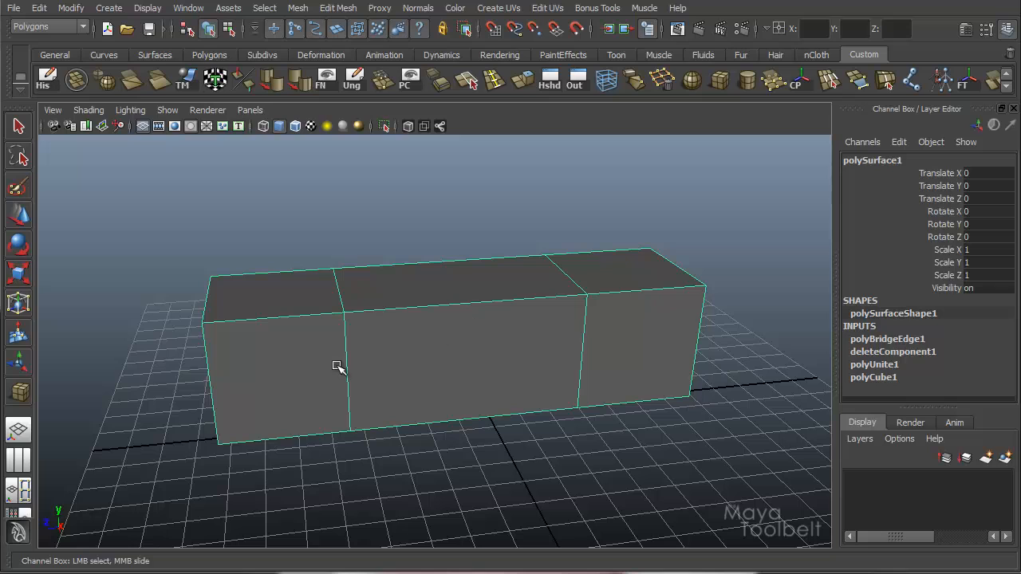
left_click(152, 573)
left_click(163, 506)
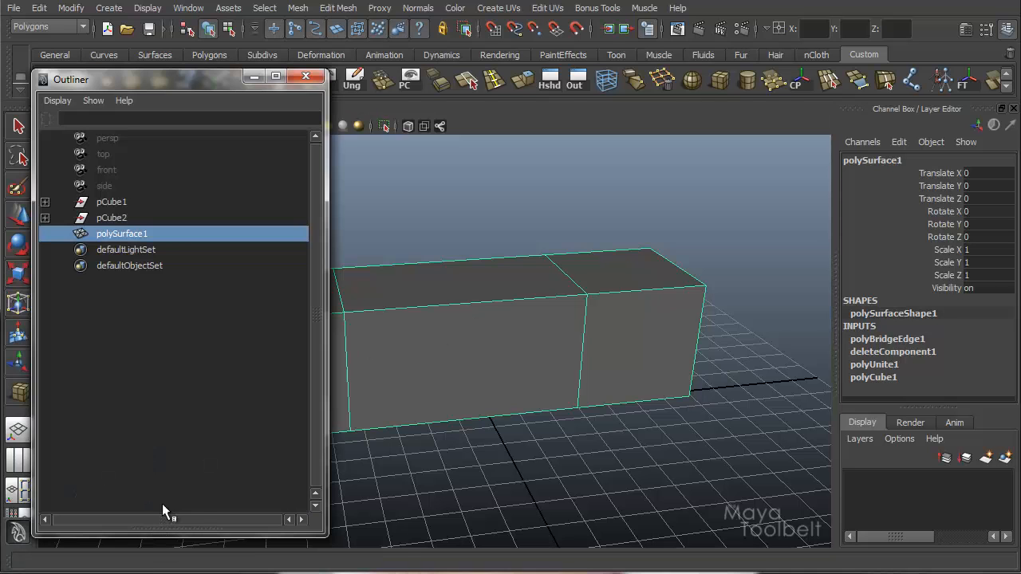
left_click(121, 218, "ctrl")
left_click(121, 201, "ctrl")
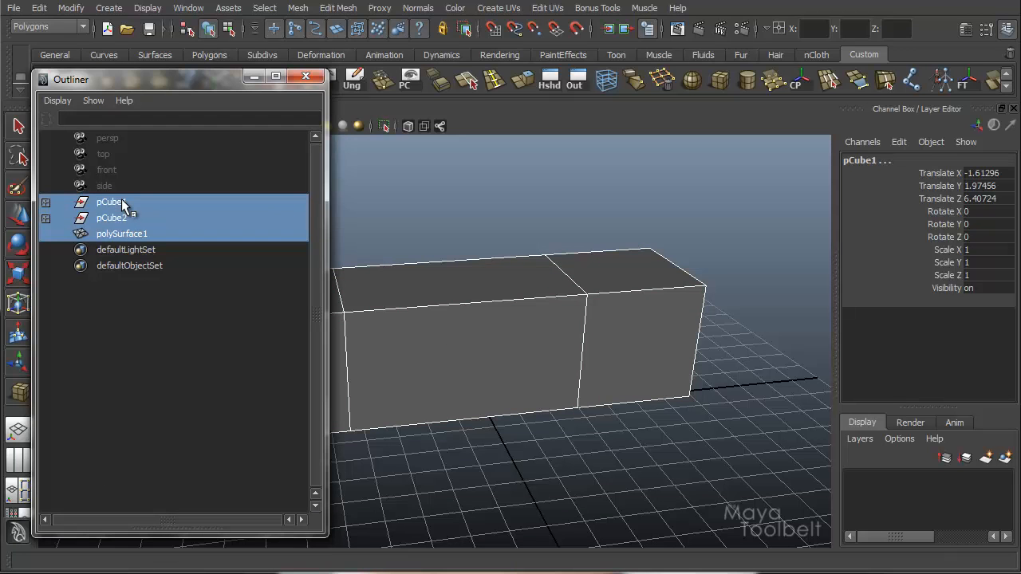
key("Delete")
left_click(305, 76)
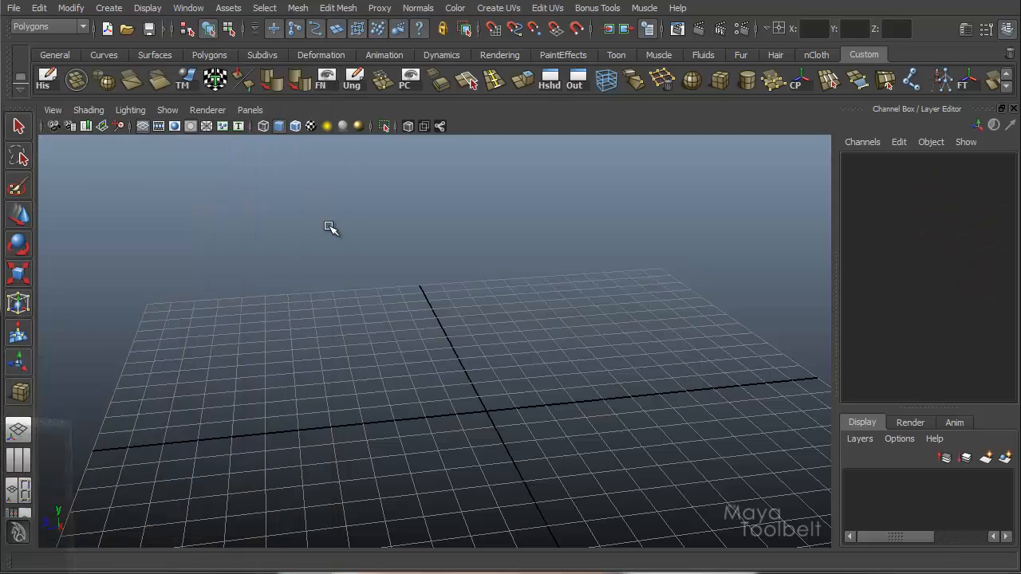
- Create a thin upright polygon cylinder near the origin, about 0.55 in radius and 6.79 high
middle_click_drag(522, 319, 447, 229, "alt")
left_click_drag(446, 229, 406, 245, "alt")
key("w")
left_click_drag(489, 295, 518, 297, "alt")
left_click(108, 8)
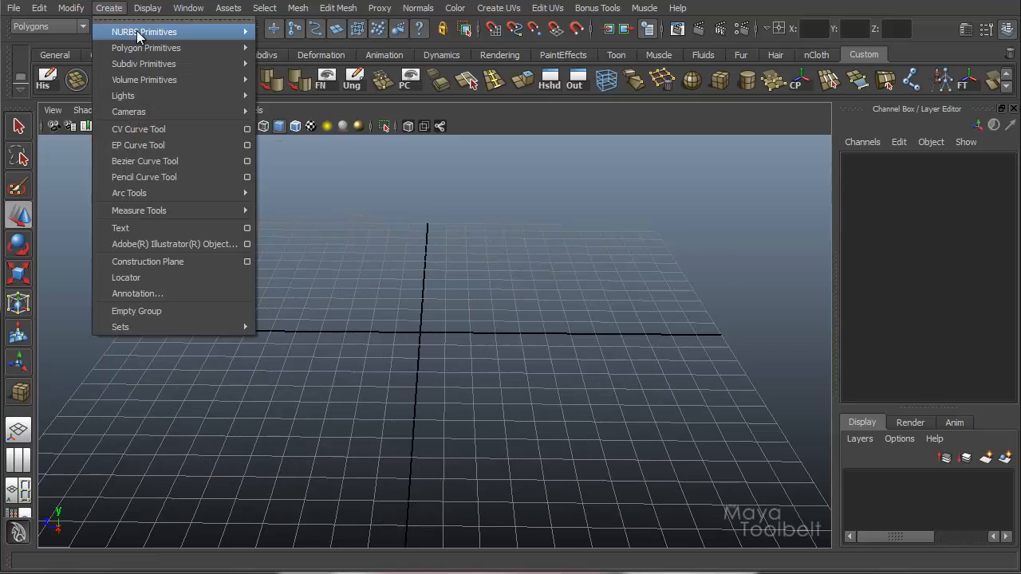
mouse_move(154, 49)
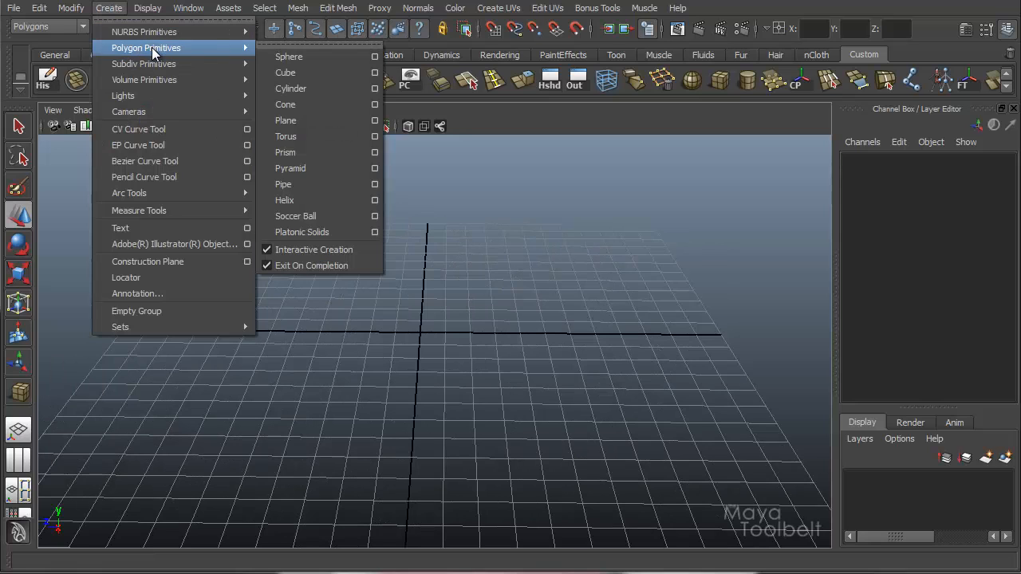
left_click(291, 89)
left_click_drag(428, 349, 419, 173)
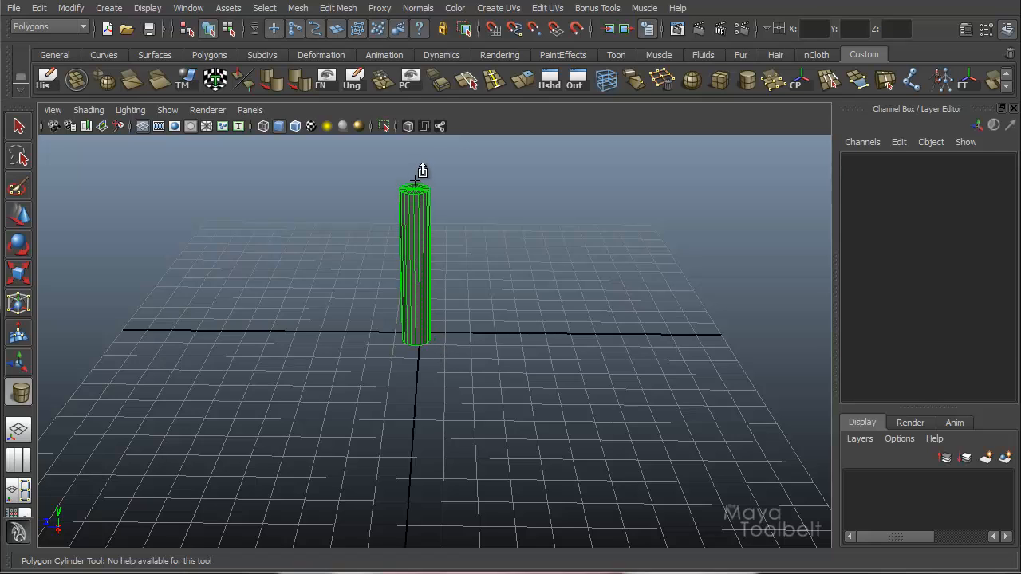
key("w")
left_click_drag(502, 289, 461, 333, "alt")
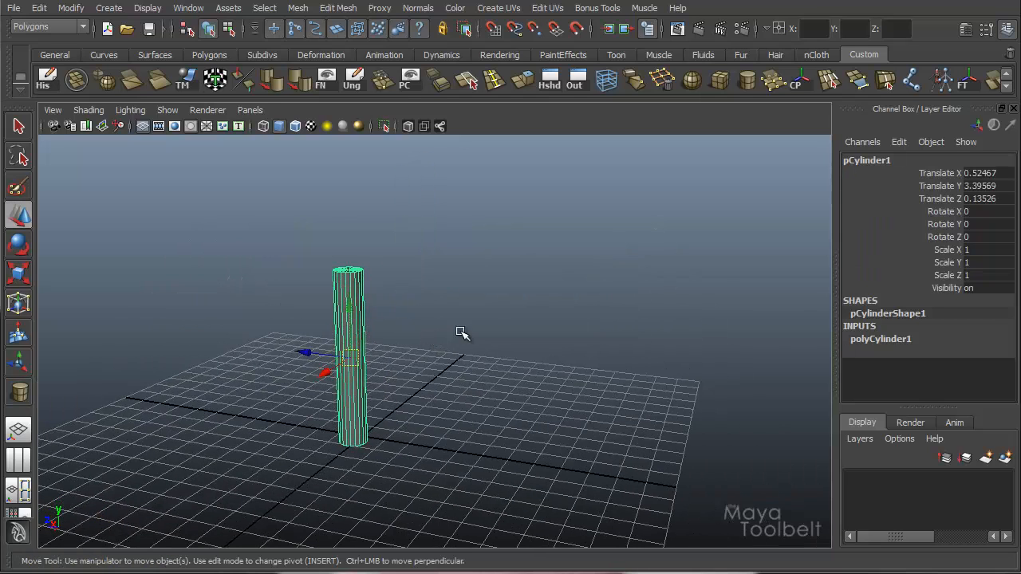
- Set the cylinder's Subdivisions Caps to 0 and Subdivisions Axis to 8
left_click(866, 341)
left_click_drag(558, 334, 757, 304, "alt")
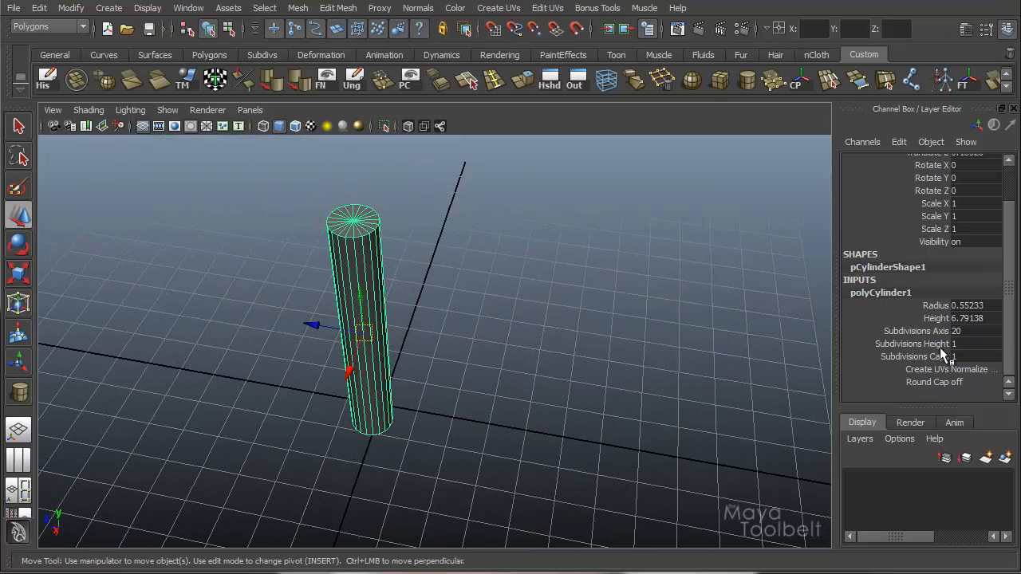
left_click(915, 357)
middle_click_drag(690, 308, 663, 299)
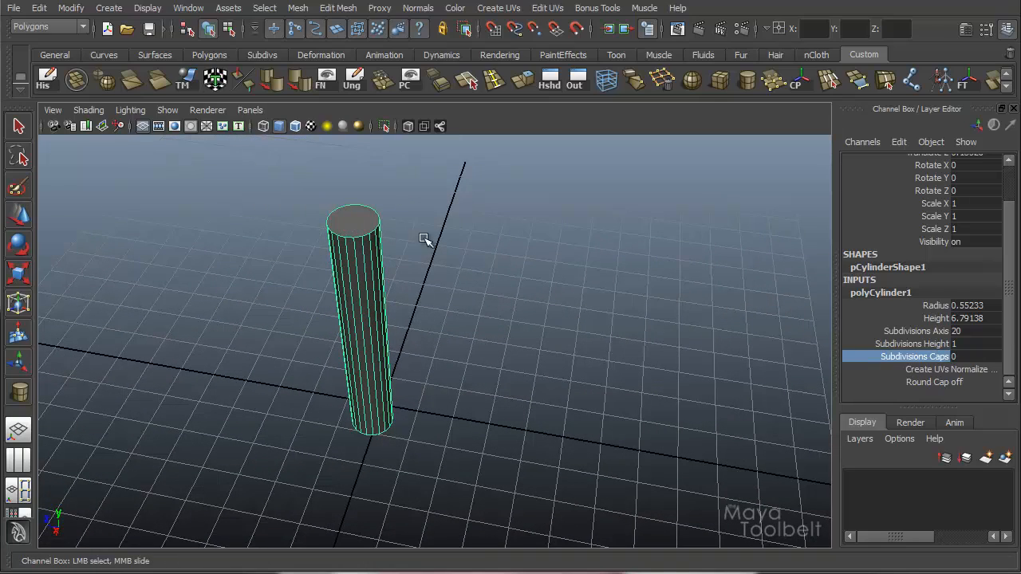
left_click(917, 331)
middle_click_drag(599, 333, 512, 335)
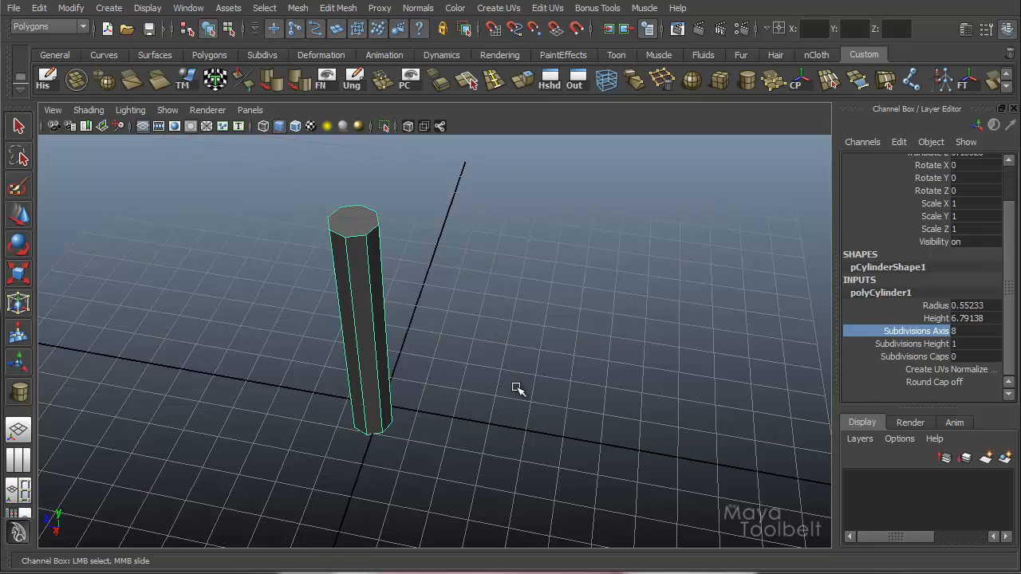
- Rotate the cylinder to -90 degrees on X so that it lies horizontally
left_click_drag(516, 387, 551, 319, "alt")
key("e")
right_click_drag(604, 223, 356, 231, "alt")
left_click_drag(356, 231, 479, 246)
key("e")
left_click(386, 234)
key("ctrl+z")
left_click_drag(400, 218, 499, 221)
- Raise the horizontal cylinder above the grid to a Translate Y of about 8.71
key("w")
left_click_drag(537, 274, 404, 341, "alt")
left_click_drag(394, 239, 469, 236)
middle_click_drag(469, 236, 440, 303, "alt")
right_click_drag(441, 303, 475, 313, "alt")
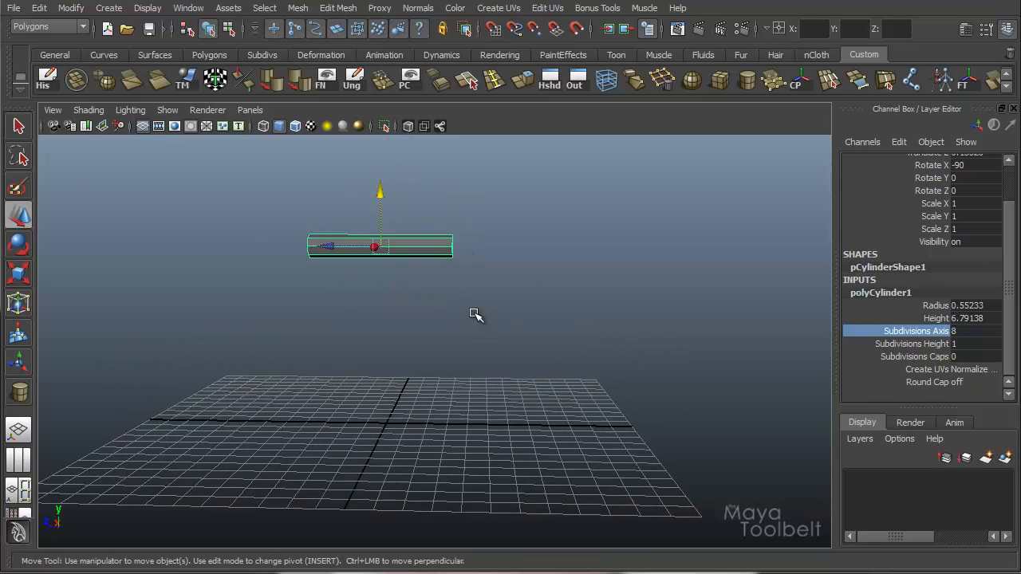
- Duplicate the horizontal cylinder and rotate the copy upright, to 180 degrees on X
key("ctrl+d")
key("e")
left_click_drag(418, 183, 479, 264)
- Move the upright copy below and beyond the horizontal cylinder's end, to about 3.58 on Y and -4.61 on Z
key("w")
left_click_drag(401, 298, 345, 316, "alt")
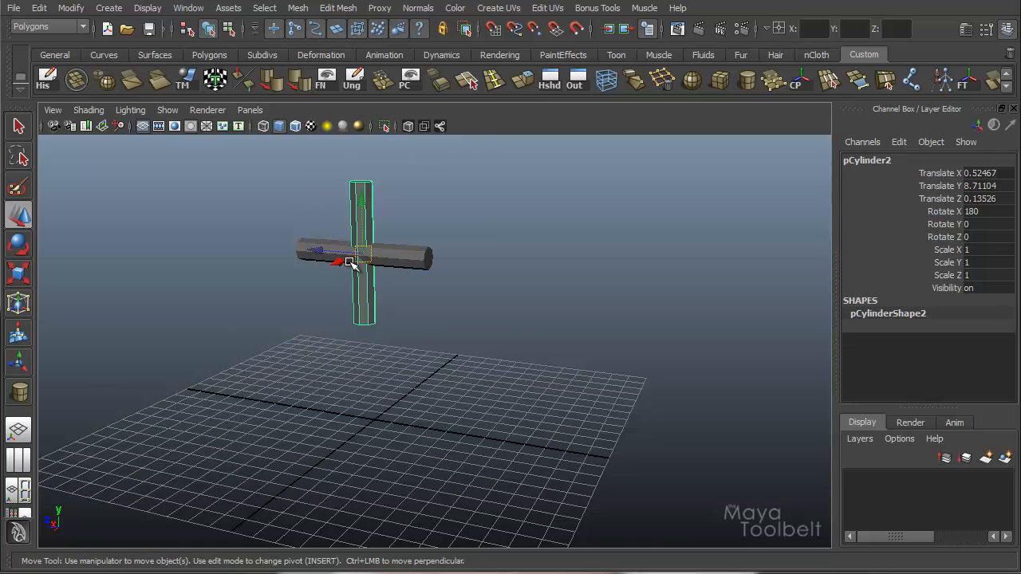
left_click_drag(339, 263, 586, 360)
left_click(627, 373)
- Select both cylinders and combine them into a single polygon mesh
left_click_drag(668, 382, 477, 218, "alt")
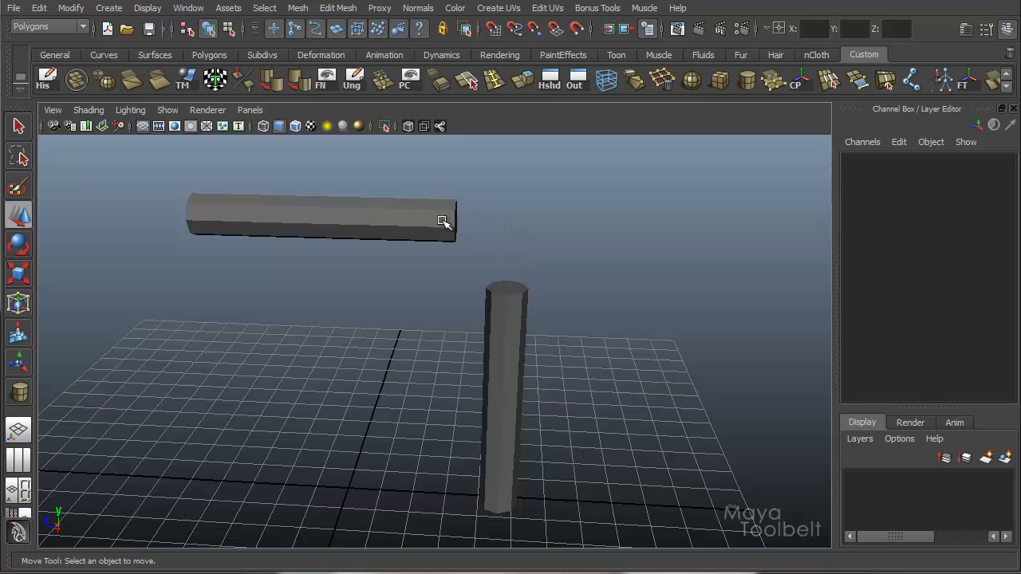
left_click_drag(490, 308, 553, 196, "alt")
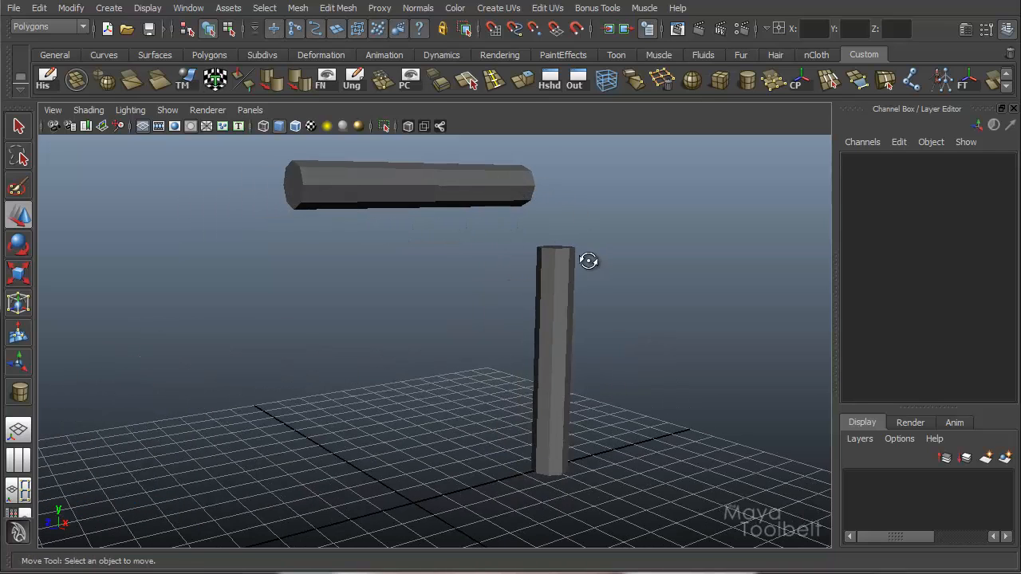
left_click_drag(593, 260, 484, 185, "alt")
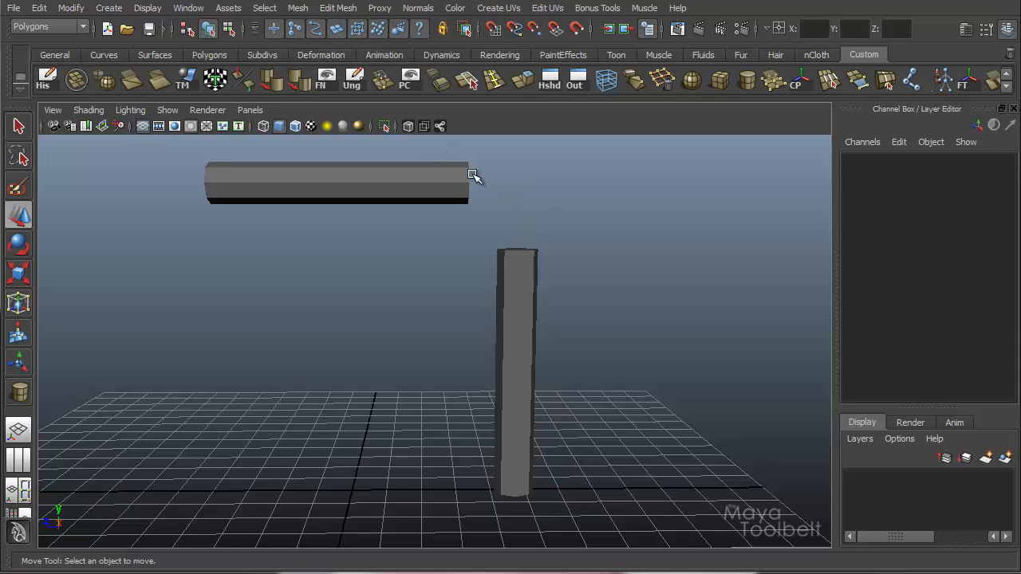
left_click_drag(565, 297, 592, 346, "alt")
left_click(496, 319)
left_click_drag(497, 319, 541, 292, "alt")
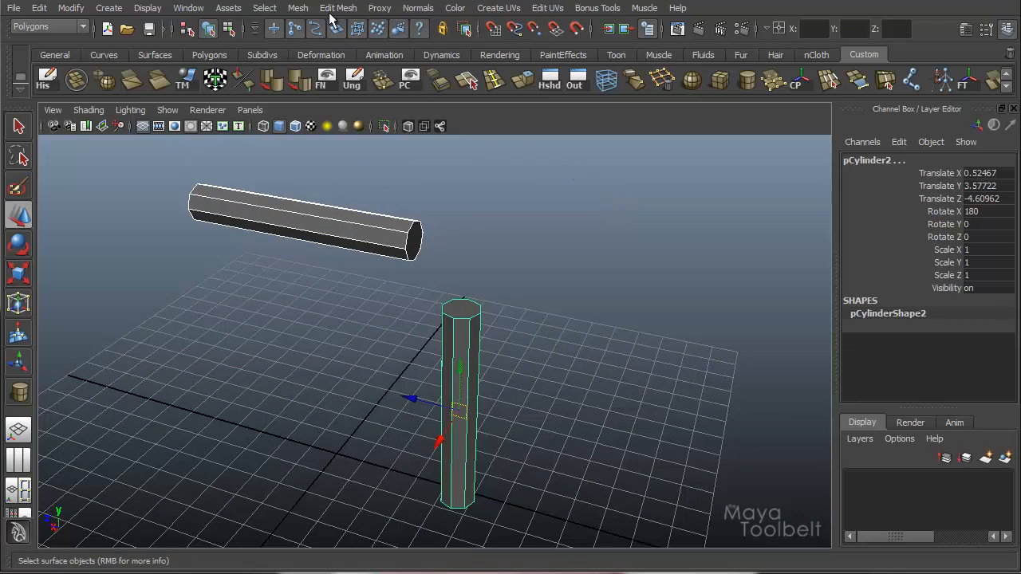
left_click(297, 8)
left_click(331, 36)
- Select the two facing end caps of the combined mesh: the upright cylinder's top face and the horizontal cylinder's near end face
left_click_drag(456, 341, 493, 327, "alt")
right_click_drag(492, 296, 490, 338)
left_click(494, 281)
left_click_drag(603, 329, 514, 342, "alt")
key("w")
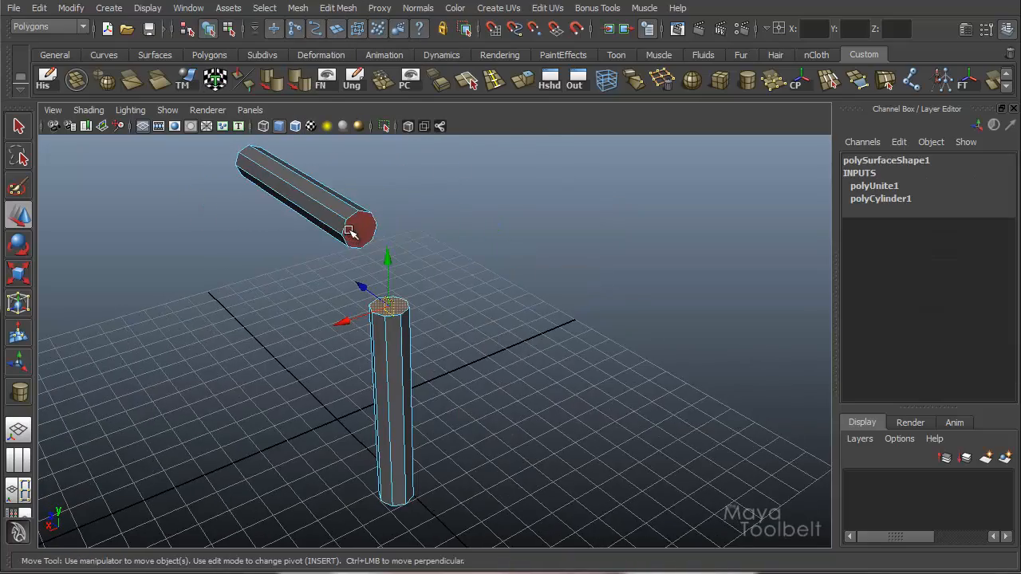
left_click(360, 228, "shift")
left_click_drag(337, 319, 422, 335, "alt")
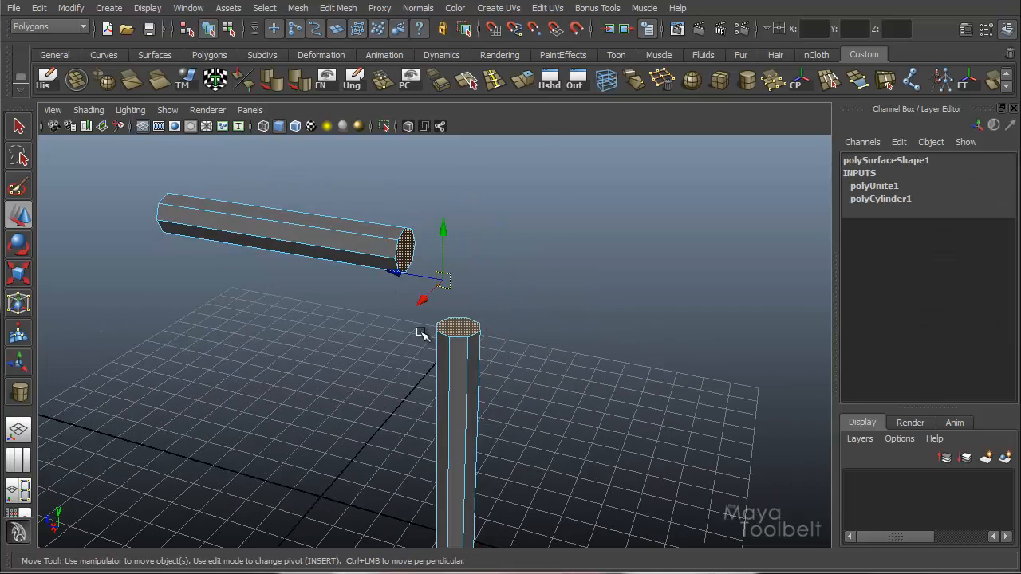
- Bridge the two selected end faces along a linear path and try different Divisions values
left_click(339, 8)
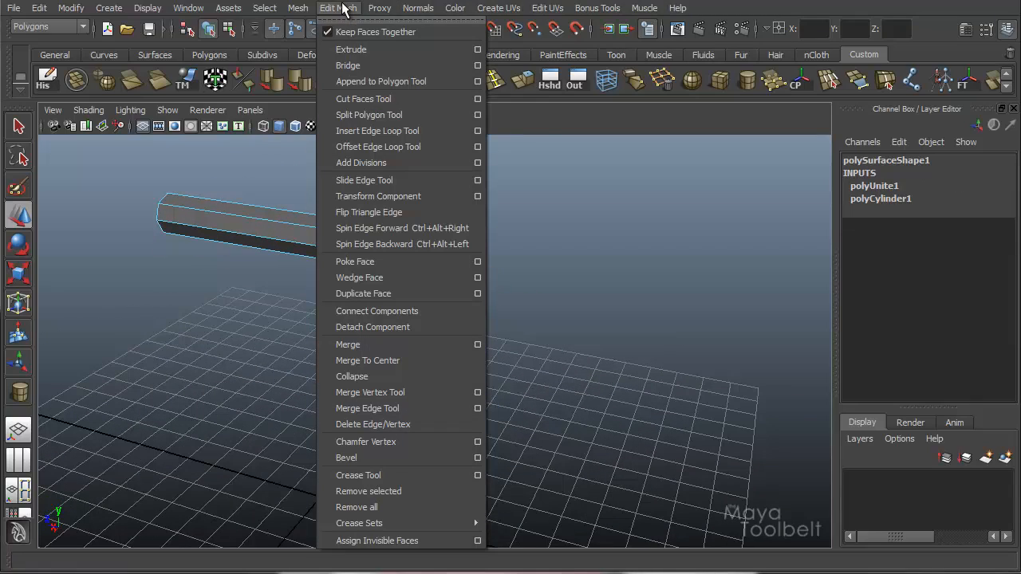
left_click(367, 65)
left_click_drag(609, 239, 647, 291, "alt")
left_click(887, 186)
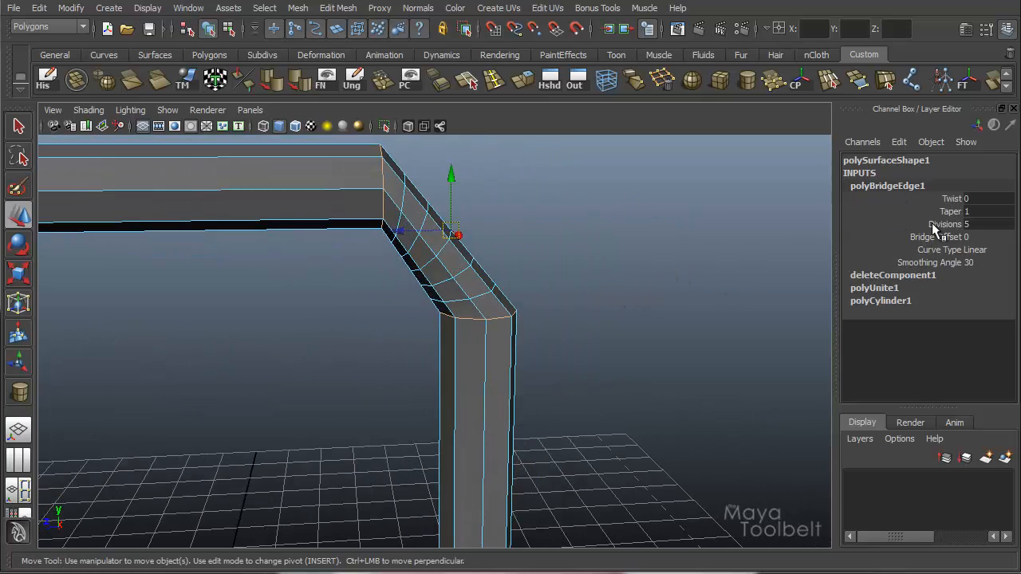
left_click(945, 224)
middle_click_drag(763, 234, 644, 231)
mouse_move(644, 231)
left_mouse_down("alt")
mouse_move(518, 242)
mouse_move(643, 234)
left_mouse_up("alt")
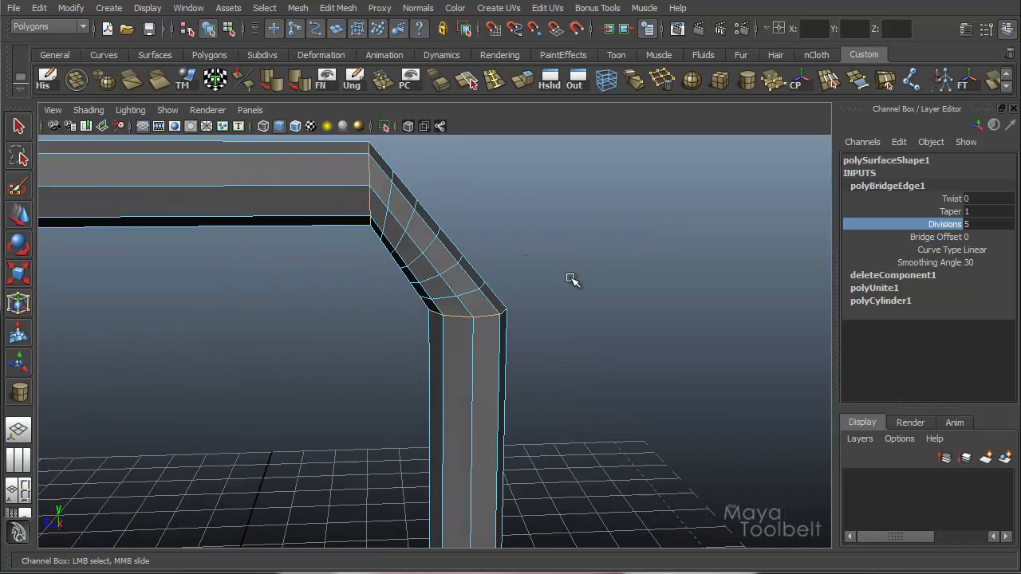
- Undo the linear bridge, returning to the two selected end faces
key("ctrl+z")
key("ctrl+z")
key("ctrl+z")
mouse_move(572, 280)
left_mouse_down("alt")
mouse_move(516, 290)
mouse_move(563, 275)
left_mouse_up("alt")
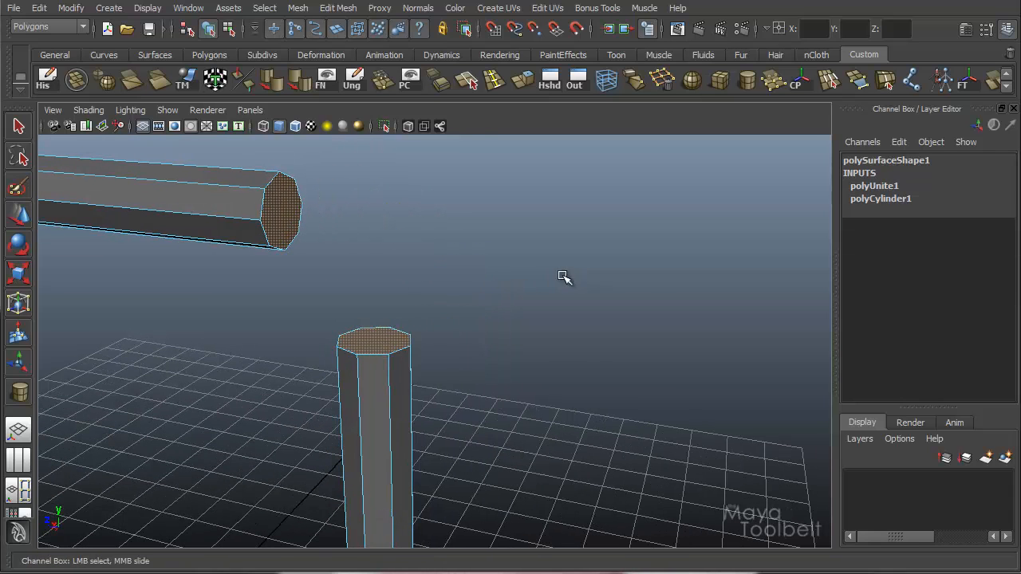
- Bridge the two end faces using the Smooth path type with 5 divisions
left_click(343, 8)
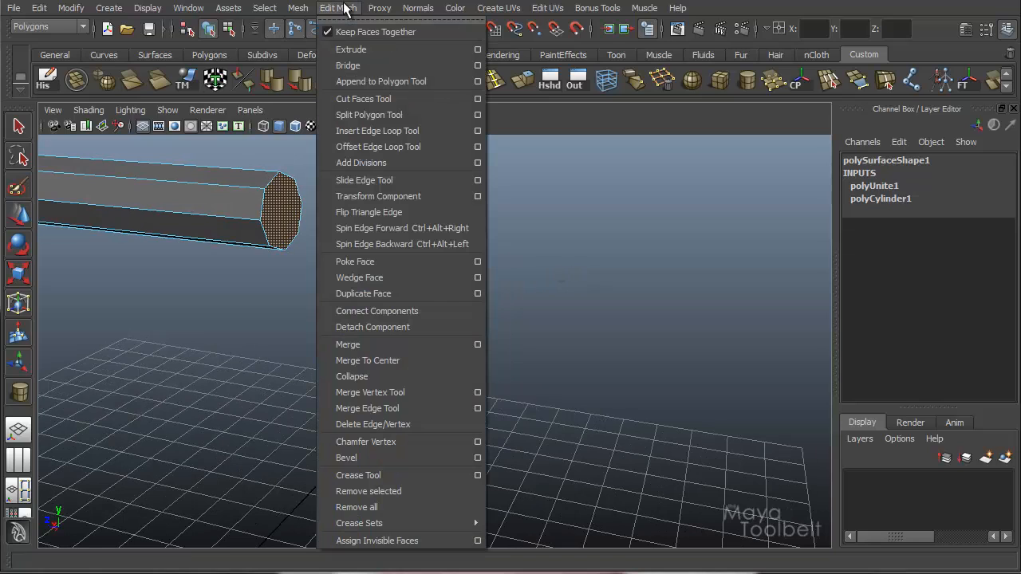
left_click(477, 65)
left_click_drag(709, 35, 654, 46)
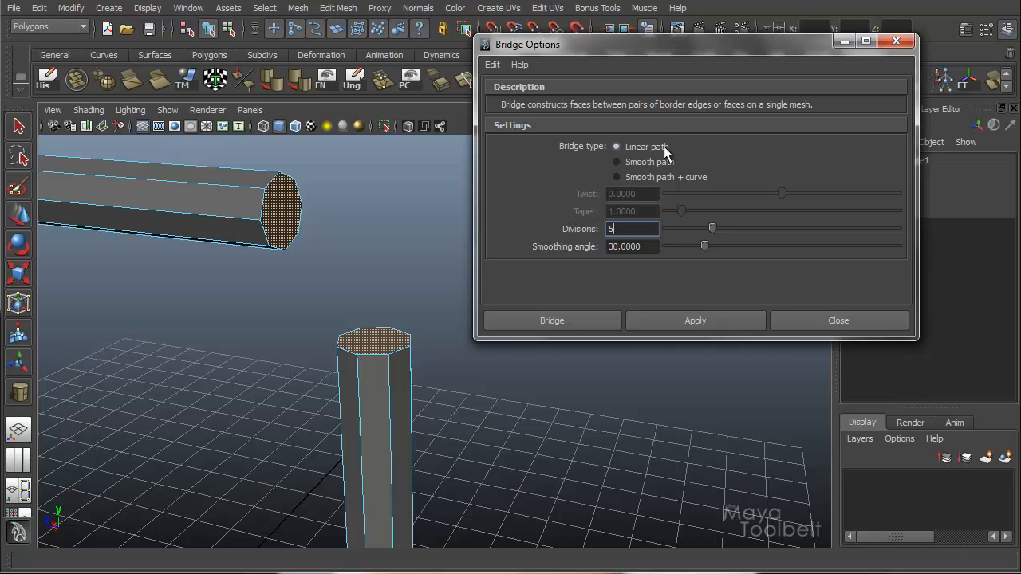
left_click(621, 162)
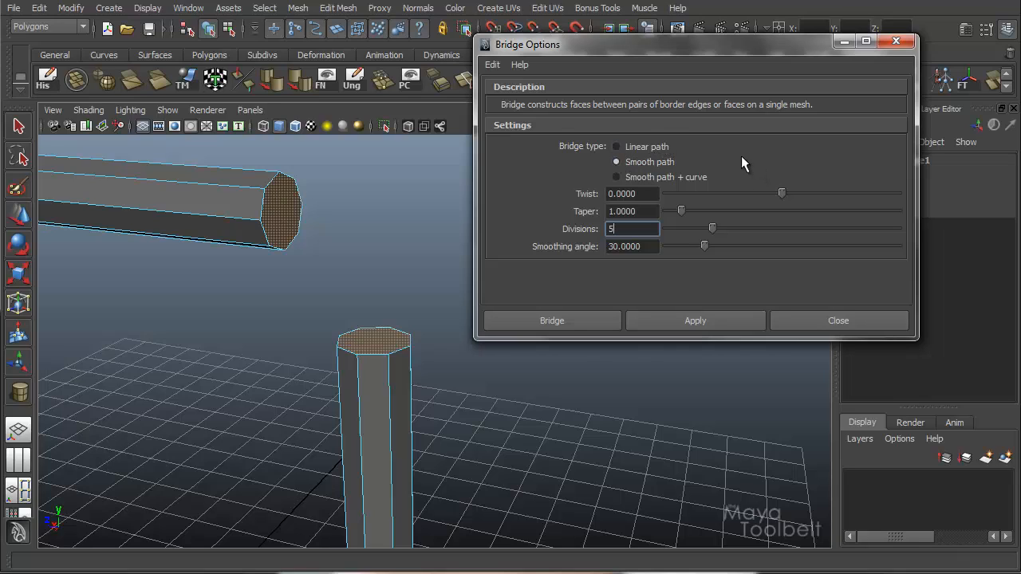
left_click(571, 323)
left_click_drag(506, 283, 483, 243, "alt")
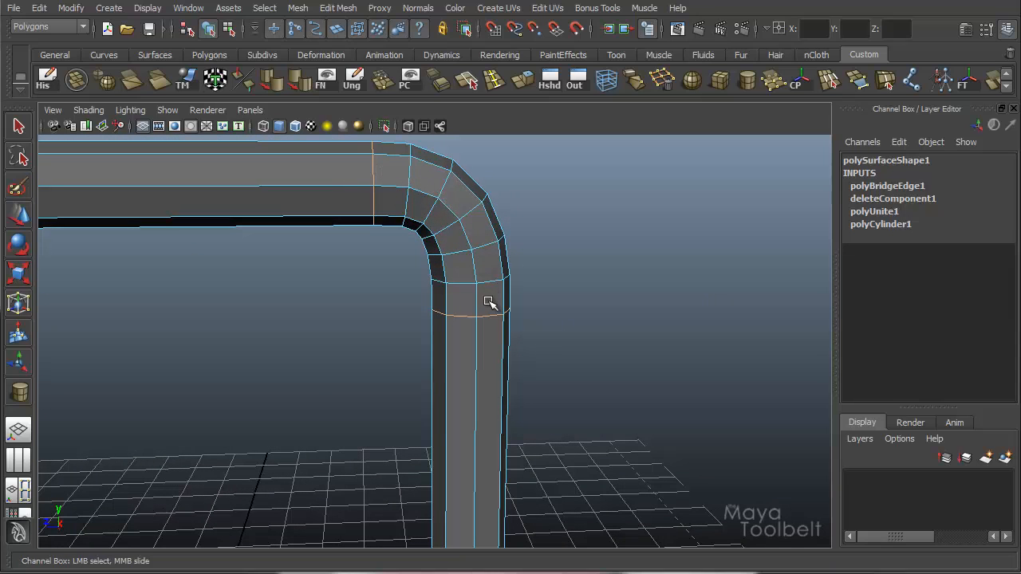
left_click_drag(399, 168, 279, 190, "alt")
left_click_drag(410, 230, 511, 239, "alt")
- Try different Twist values on the smooth bridge
left_click(901, 186)
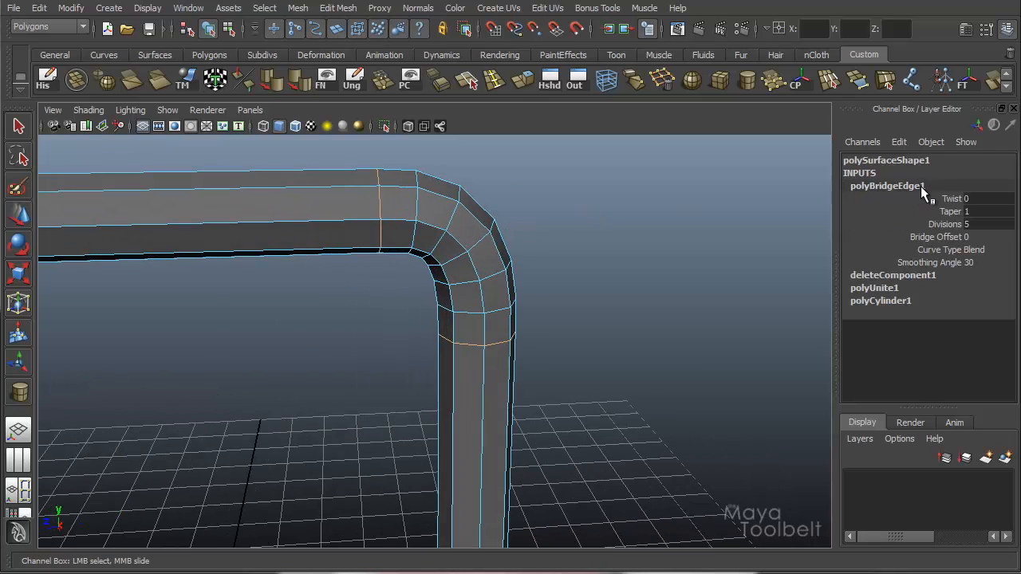
left_click(950, 199)
middle_click_drag(664, 228, 540, 235)
left_click_drag(540, 235, 654, 237, "alt")
middle_click_drag(654, 237, 734, 263)
left_click_drag(734, 263, 952, 215, "alt")
- Try Taper values of 0.5 and 2 on the smooth bridge, and undo the taper change
left_click(952, 211)
mouse_move(713, 226)
middle_mouse_down()
mouse_move(750, 229)
mouse_move(717, 230)
middle_mouse_up()
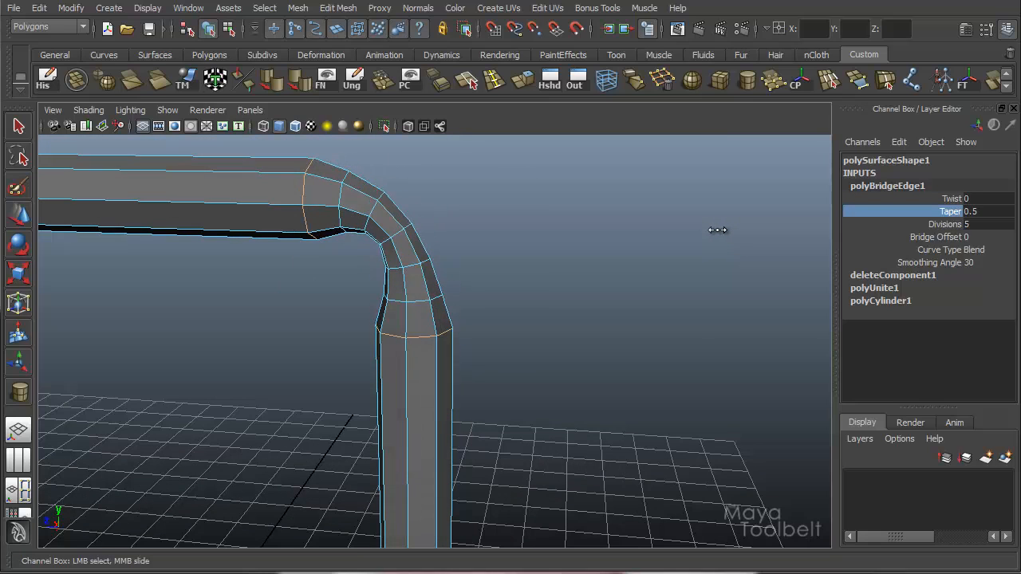
left_click_drag(717, 232, 533, 204, "alt")
middle_click_drag(578, 215, 612, 255, "alt")
left_click_drag(612, 254, 675, 233, "alt")
middle_click_drag(674, 232, 678, 233)
left_click_drag(690, 242, 786, 250, "alt")
middle_click_drag(721, 258, 736, 258)
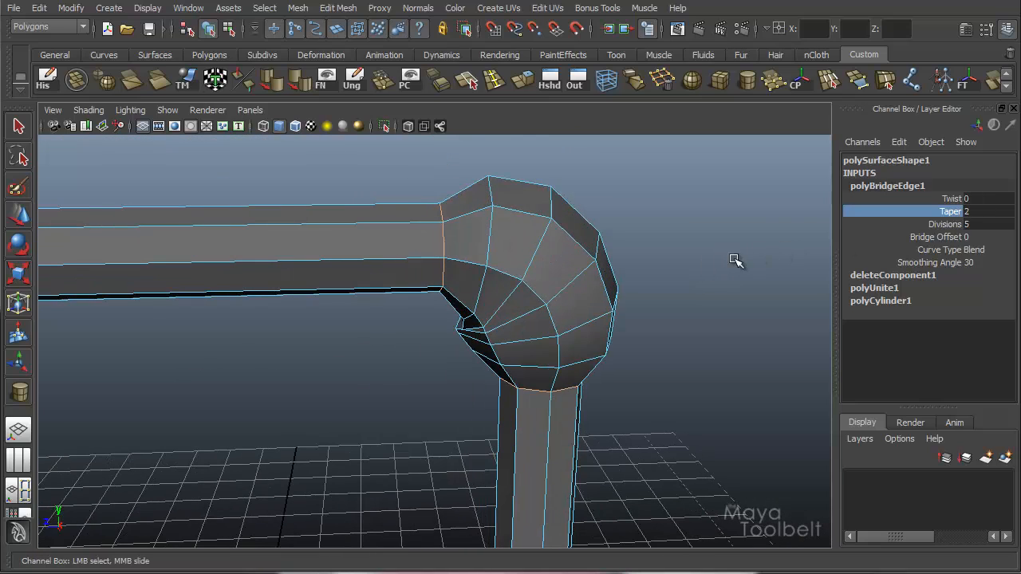
left_click_drag(736, 258, 698, 252, "alt")
key("ctrl+z")
- Set the smooth bridge's Divisions to 11
left_click(941, 225)
middle_click_drag(712, 231, 749, 252)
left_click_drag(749, 252, 662, 249, "alt")
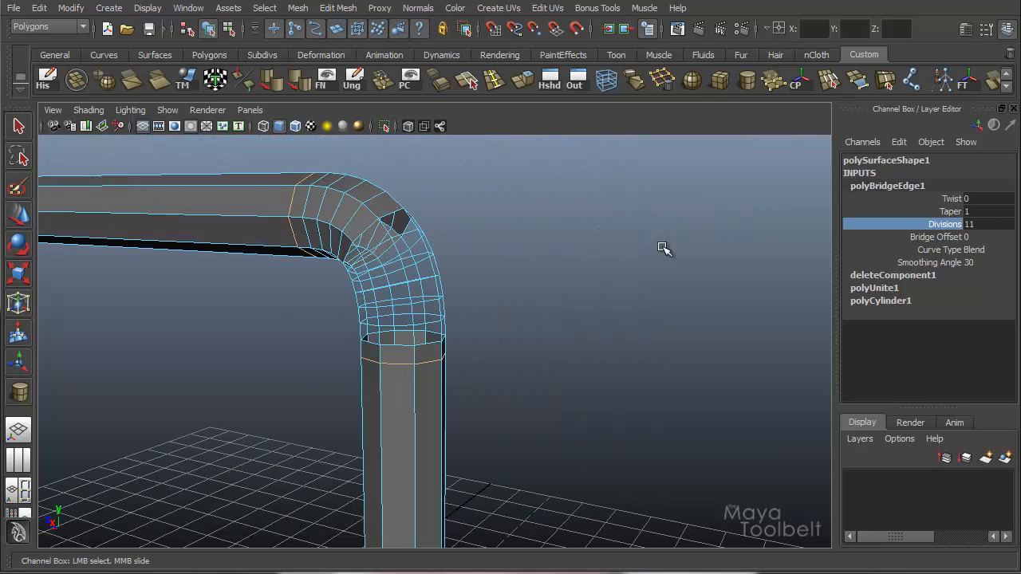
- Return to object selection and assign the existing lambert1 material to the whole bridged mesh
left_click(229, 30)
left_click(209, 30)
left_click_drag(462, 251, 388, 192, "alt")
right_click_drag(412, 176, 427, 438)
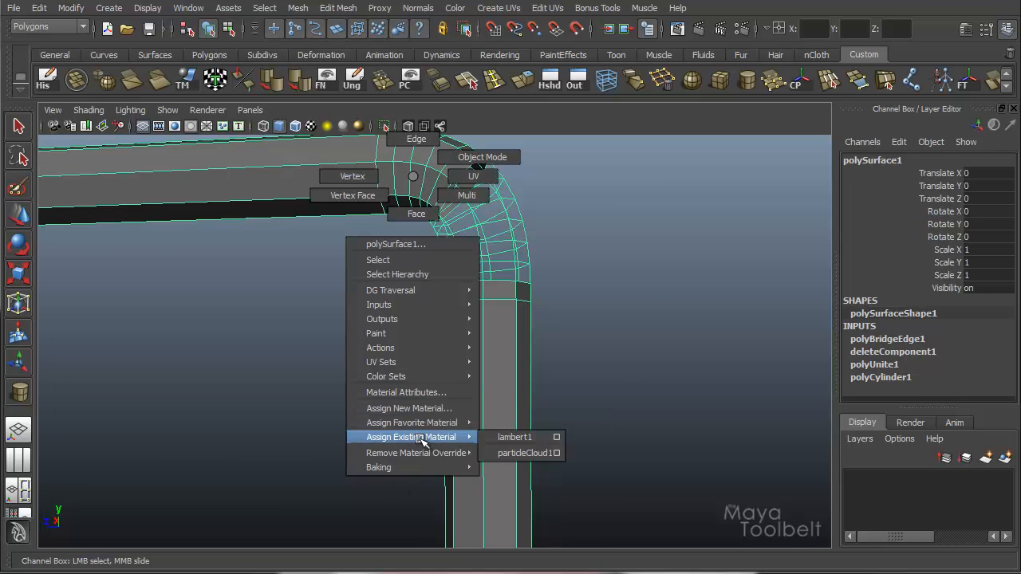
right_click_drag(451, 434, 519, 439)
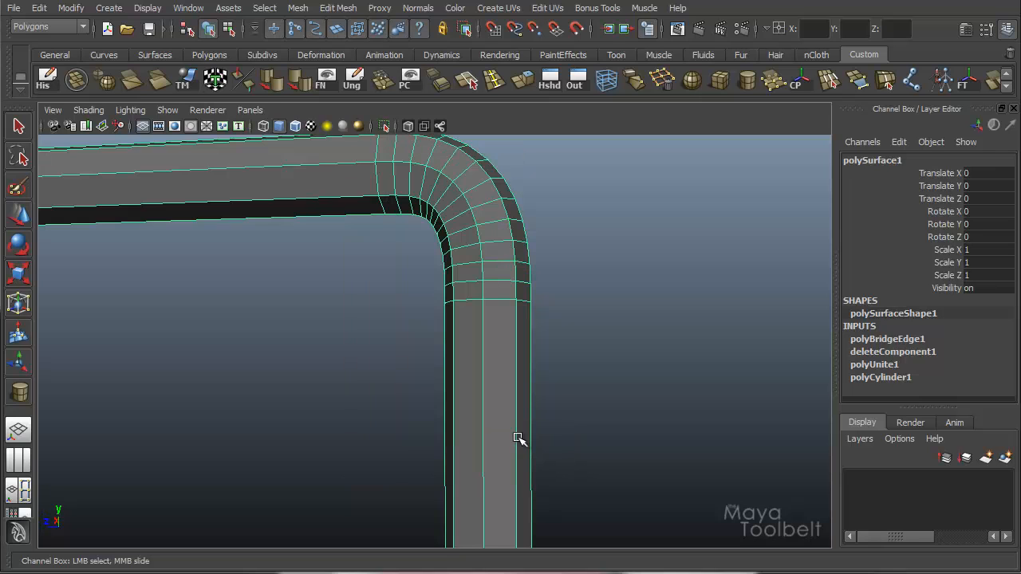
- Examine the smooth bend from several angles, with the mesh both deselected and selected
left_click_drag(611, 352, 565, 351, "alt")
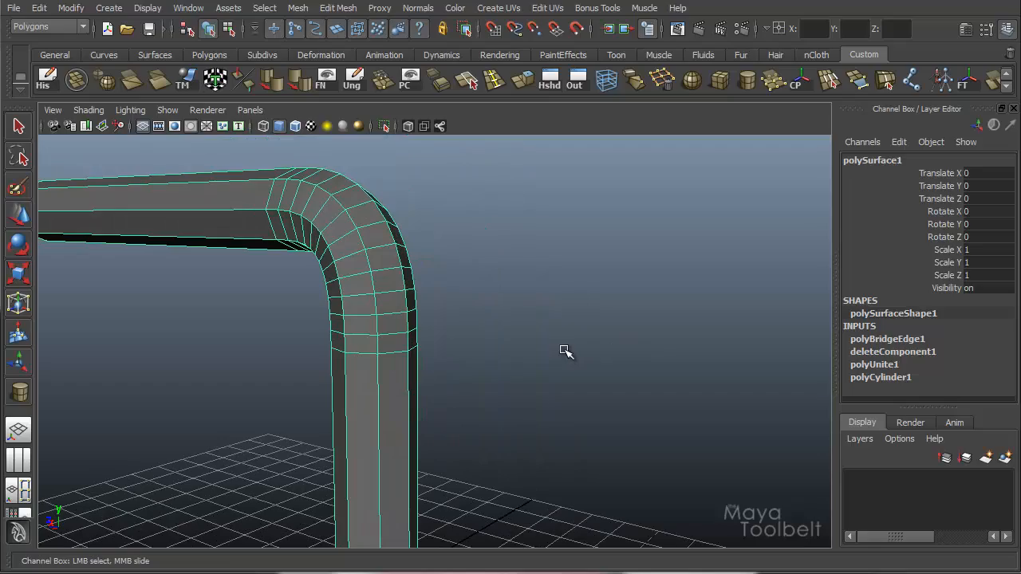
left_click_drag(531, 338, 559, 287, "alt")
left_click(635, 354)
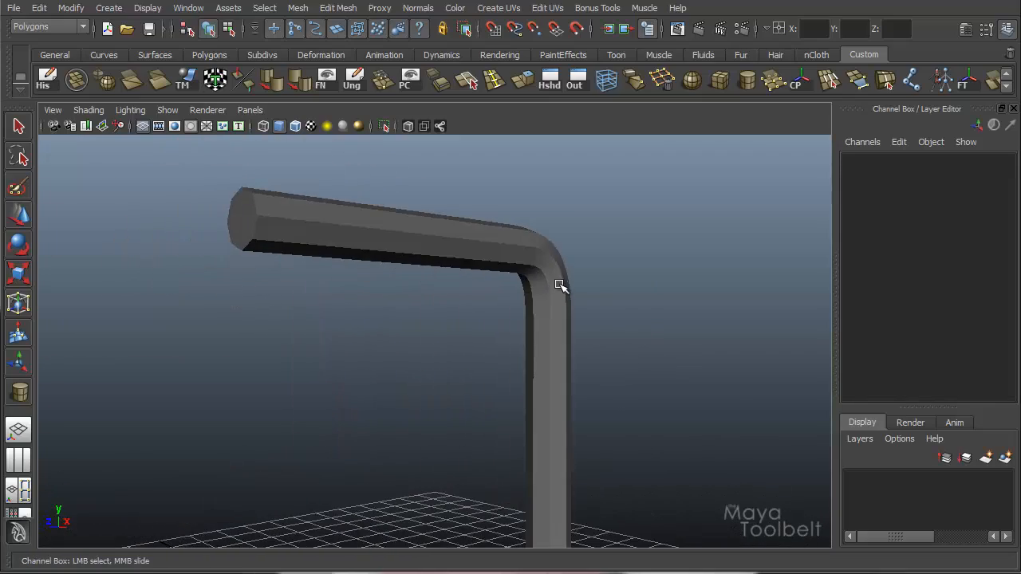
left_click(559, 287)
left_click_drag(674, 333, 458, 271, "alt")
left_click_drag(578, 307, 492, 303, "alt")
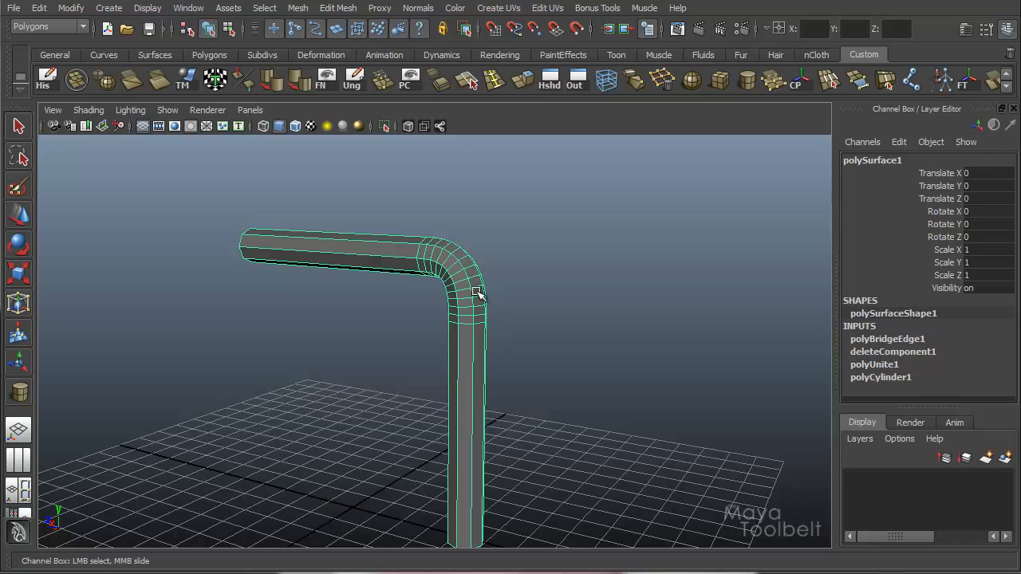
left_click_drag(577, 325, 621, 331, "alt")
- Undo the material assignment and the smooth bridge, back to the separate cylinders with both end faces selected
key("ctrl+z")
key("ctrl+z")
key("ctrl+z")
key("ctrl+z")
key("ctrl+z")
key("ctrl+z")
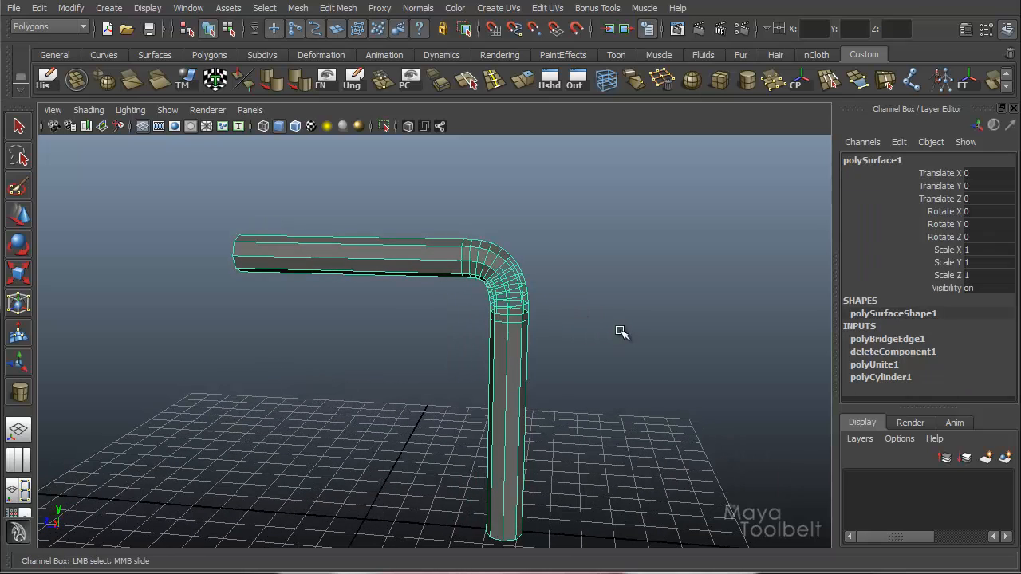
key("ctrl+z")
key("ctrl+z")
left_click_drag(622, 333, 459, 263, "alt")
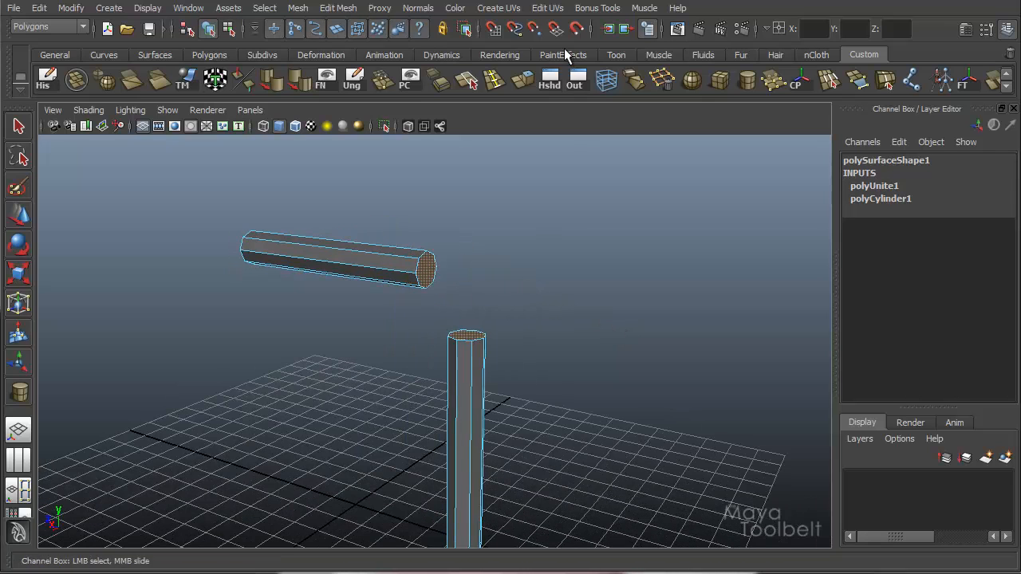
- Bridge the two end faces using the Smooth path + curve type with 5 divisions
left_click(341, 10)
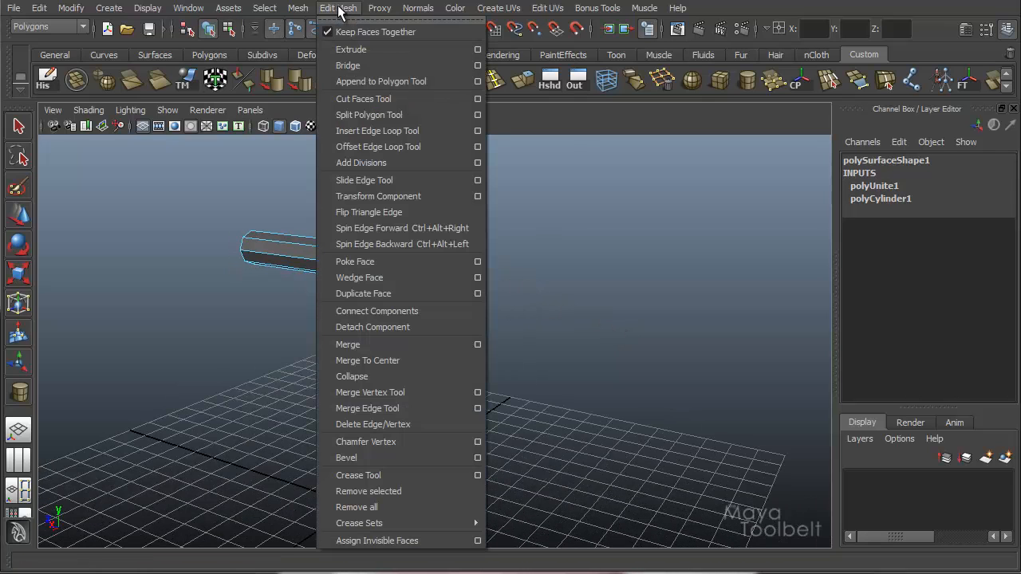
left_click(478, 66)
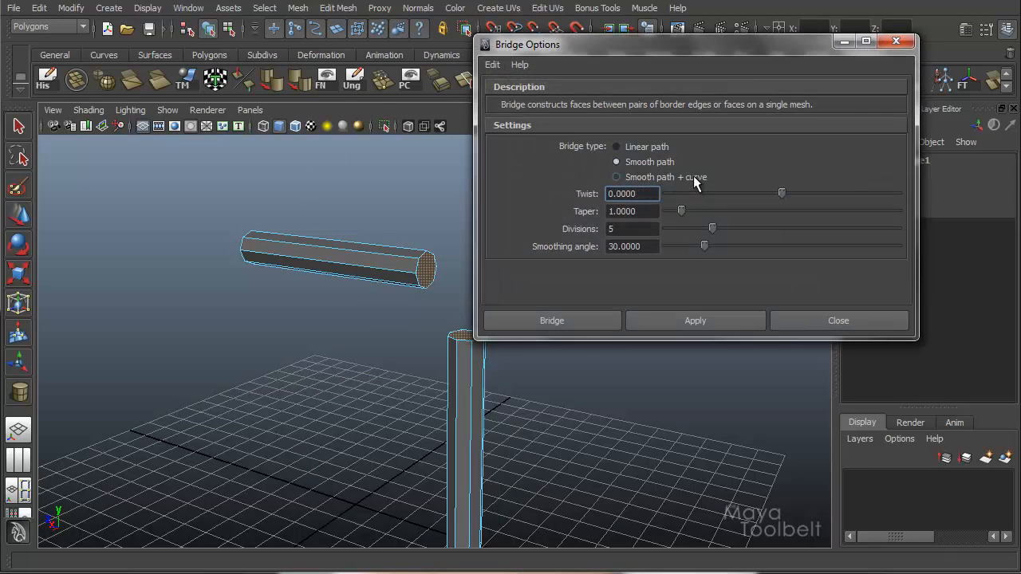
left_click(616, 177)
left_click(538, 321)
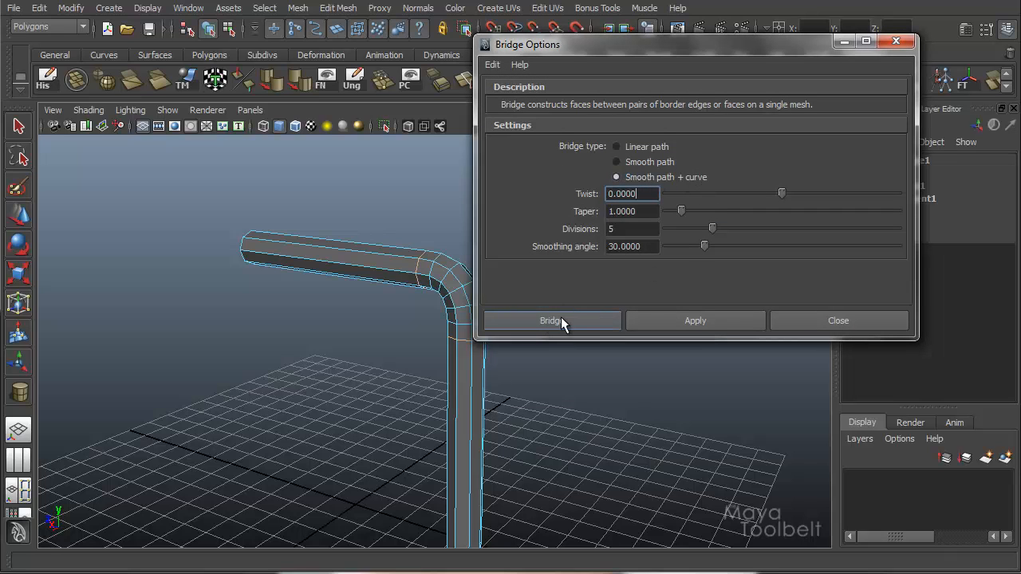
left_click_drag(406, 315, 477, 284, "alt")
right_click_drag(477, 285, 549, 277, "alt")
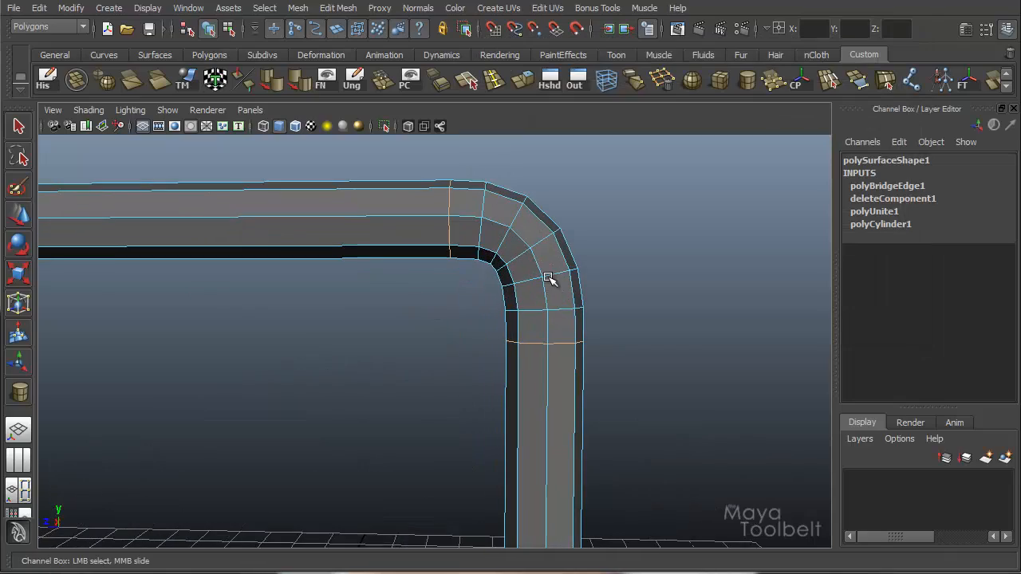
- Display the model as wireframe and select the bridge's guide curve inside the bend in object mode
key("4")
left_click_drag(511, 275, 452, 278, "alt")
right_click_drag(453, 277, 636, 316, "alt")
left_click_drag(635, 316, 527, 293, "alt")
middle_click_drag(528, 293, 567, 264, "alt")
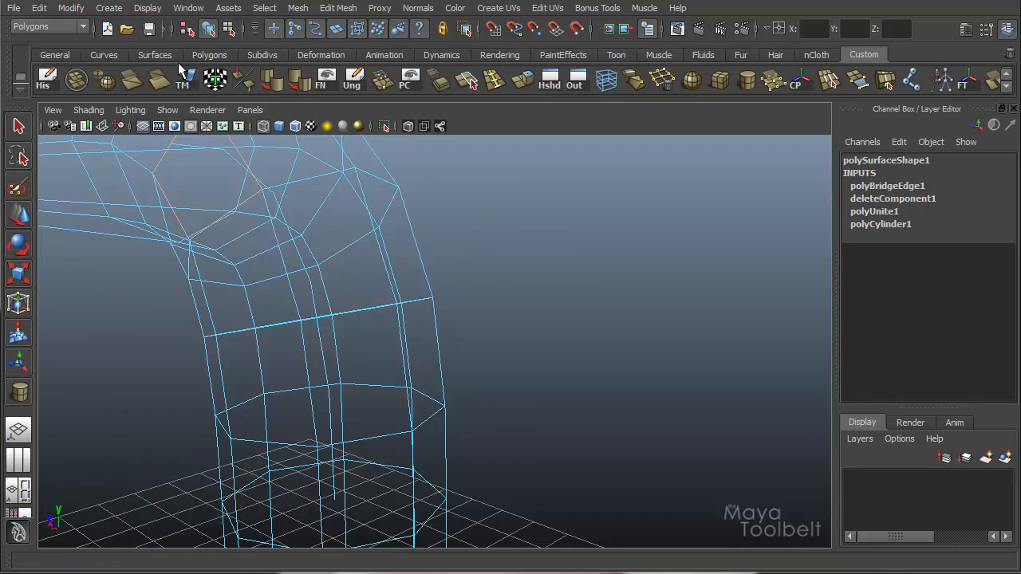
key("F8")
left_click_drag(300, 229, 351, 234, "alt")
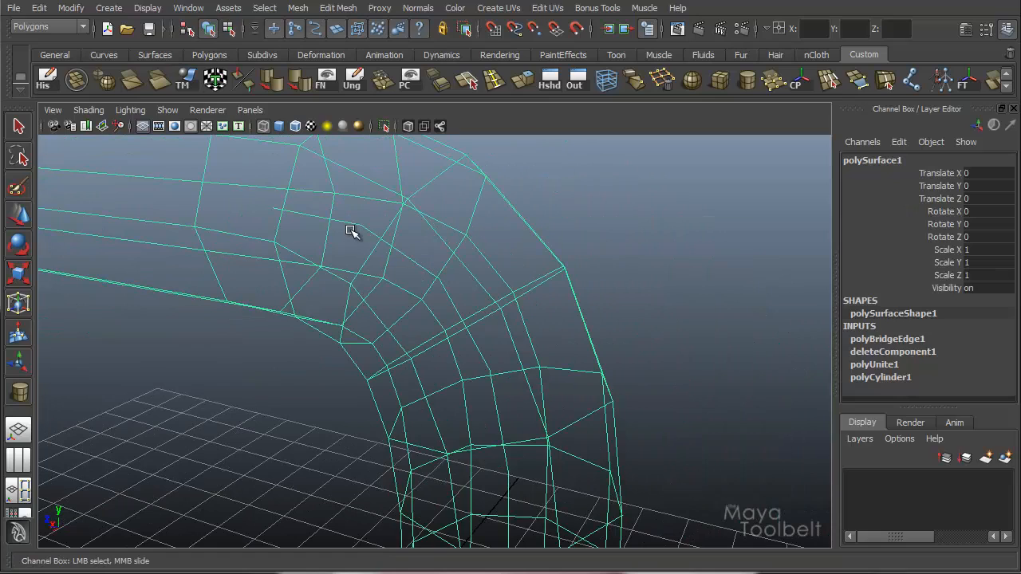
right_click(351, 232)
left_click(346, 233)
left_click_drag(346, 233, 538, 239, "alt")
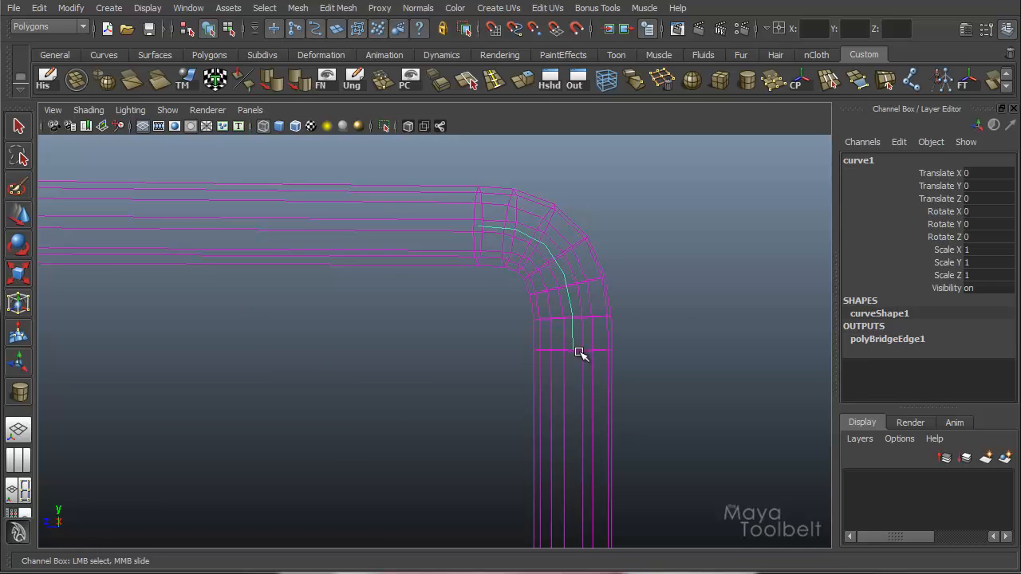
left_click_drag(496, 305, 556, 298, "alt")
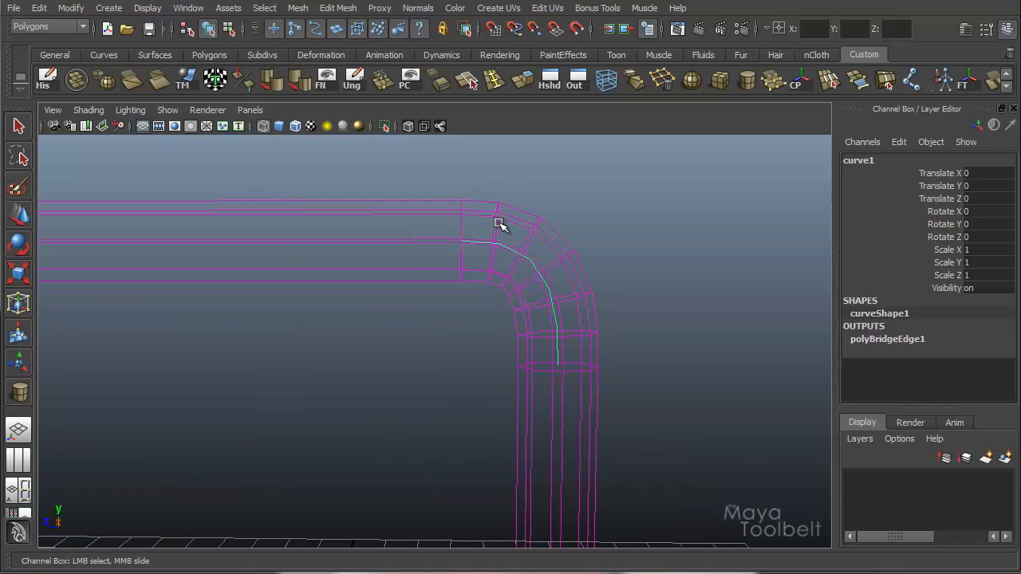
- Show the guide curve's control vertices and move the one at the bend's upper outer corner
right_click(601, 221)
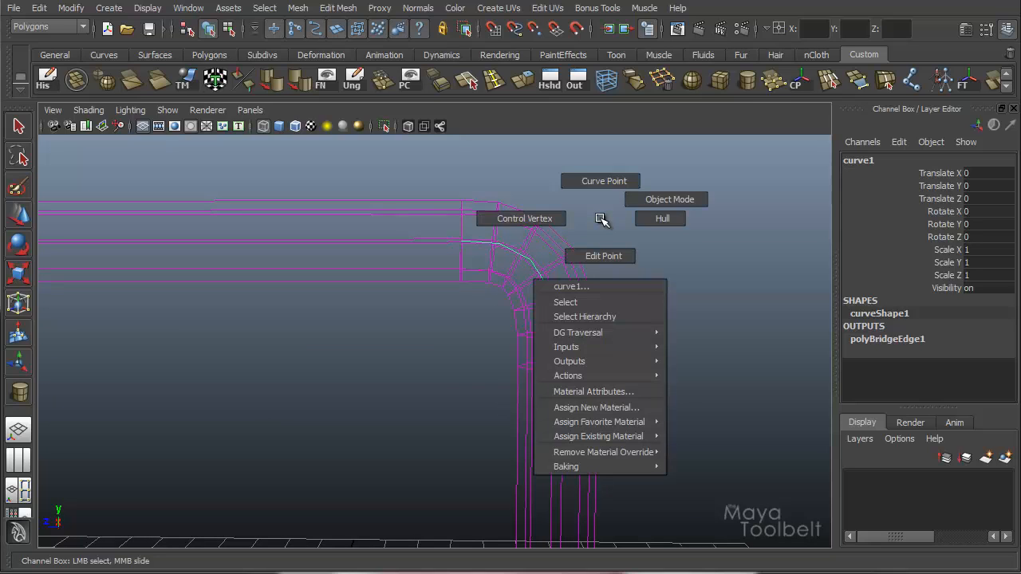
mouse_move(596, 218)
right_mouse_down()
mouse_move(540, 218)
mouse_move(596, 221)
right_mouse_up()
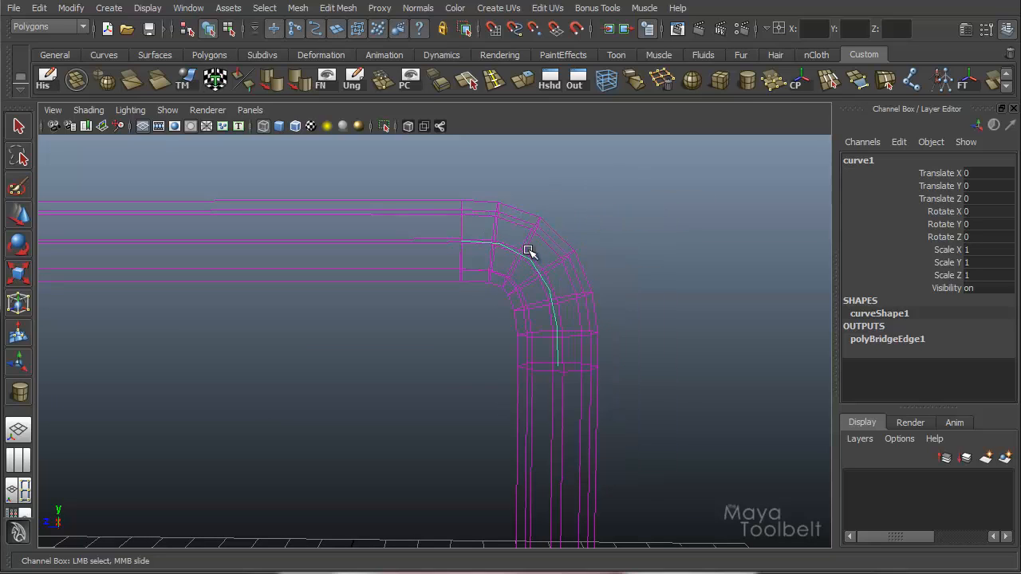
right_click_drag(652, 200, 578, 201)
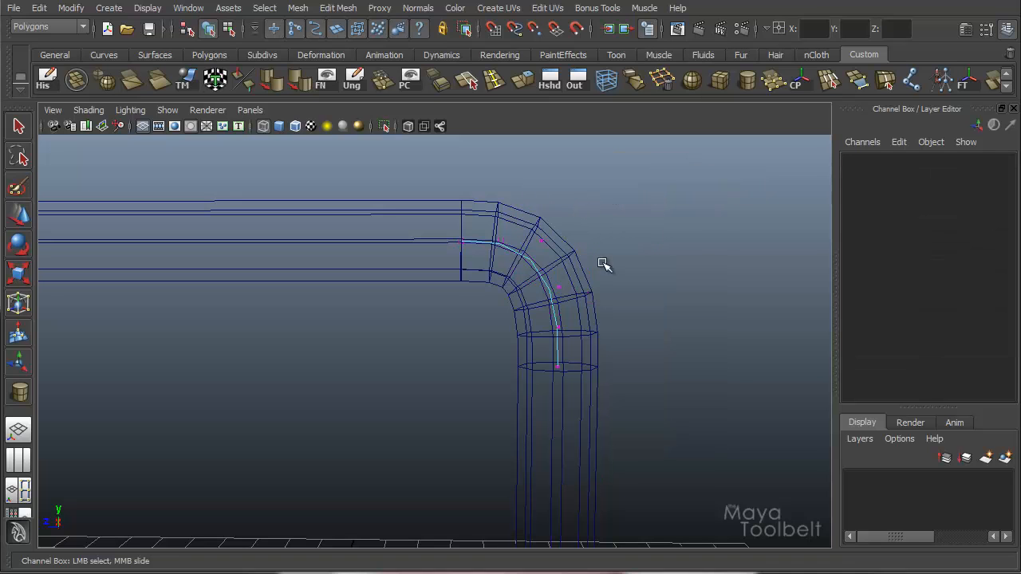
left_click(543, 241)
left_click_drag(498, 296, 497, 272, "alt")
left_click(531, 277)
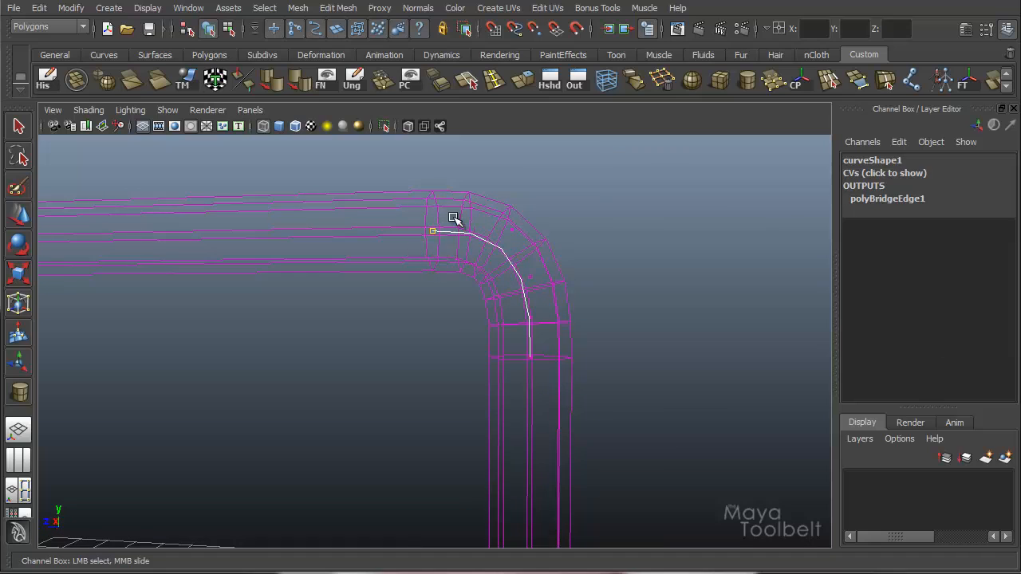
key("w")
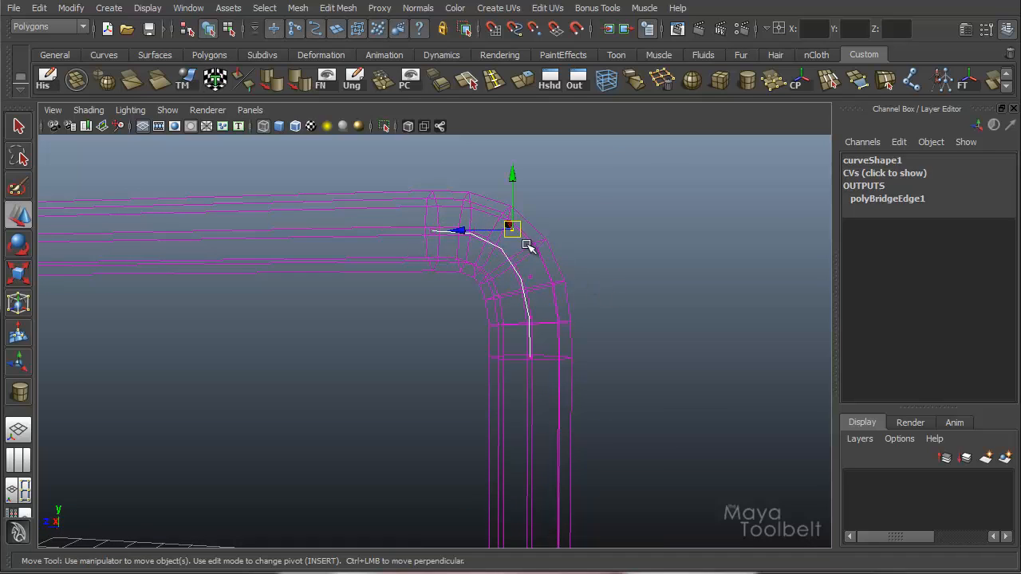
left_click_drag(516, 197, 535, 252)
left_click_drag(500, 281, 589, 189)
- Reshape the bend further by moving more control vertices, raising the one near the horizontal cylinder and shifting the one above the upright cylinder inward
left_click(566, 293)
left_click_drag(571, 296, 657, 332)
left_click(490, 228)
left_click_drag(490, 229, 501, 183)
left_click_drag(590, 335, 529, 343, "alt")
left_click_drag(500, 321, 469, 326)
left_click_drag(489, 257, 482, 206, "alt")
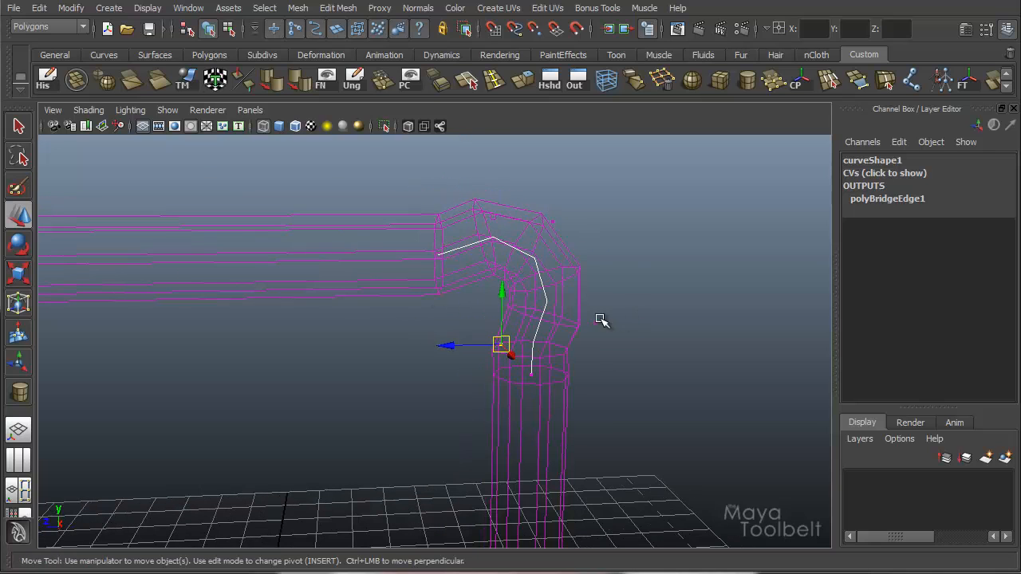
- Return to object mode with shaded display and select the bridged mesh
left_click(208, 29)
left_click(688, 255)
key("5")
mouse_move(645, 322)
left_mouse_down("alt")
mouse_move(532, 312)
mouse_move(717, 314)
mouse_move(726, 300)
mouse_move(435, 433)
mouse_move(271, 403)
mouse_move(579, 378)
mouse_move(488, 335)
left_mouse_up("alt")
middle_click_drag(488, 335, 473, 347, "alt")
scroll(532, 262, "up", 5)
left_click(449, 222)
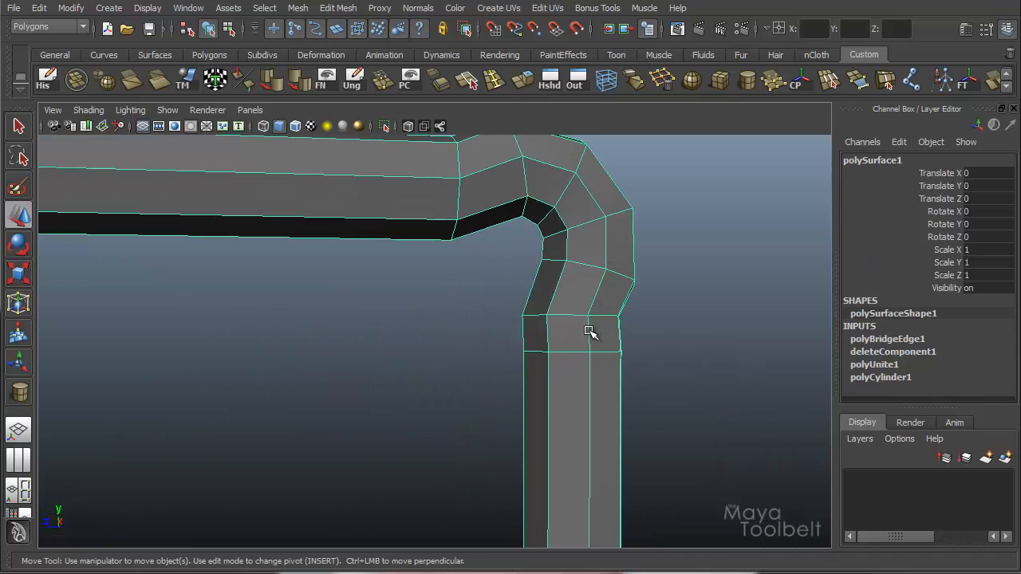
- Examine the reshaped bend from several angles and deselect the mesh
left_click_drag(601, 350, 504, 371, "alt")
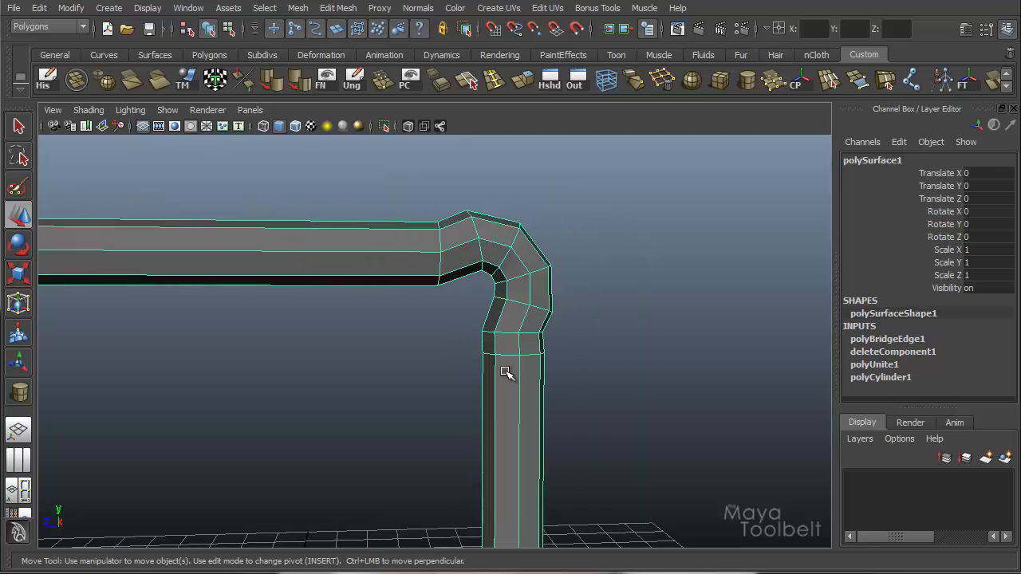
left_click_drag(556, 289, 466, 182, "alt")
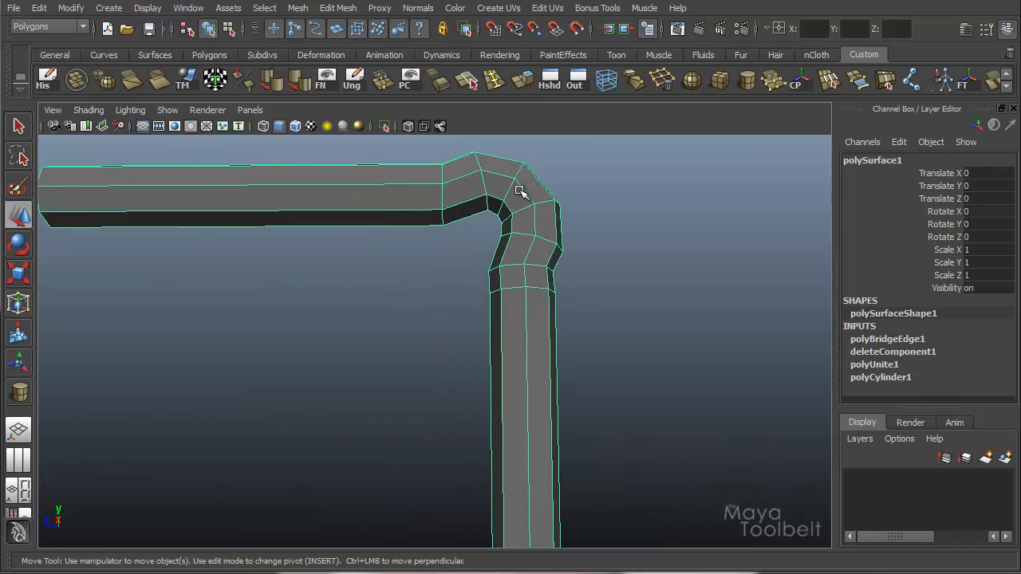
left_click_drag(611, 328, 549, 306, "alt")
left_click(319, 7)
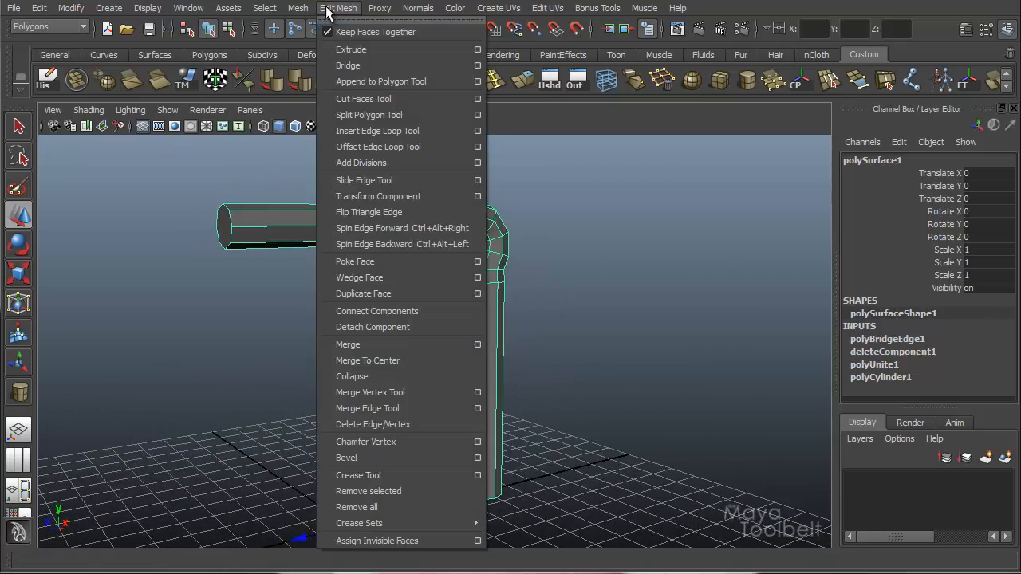
left_click(610, 198)
left_click_drag(675, 272, 646, 258, "alt")
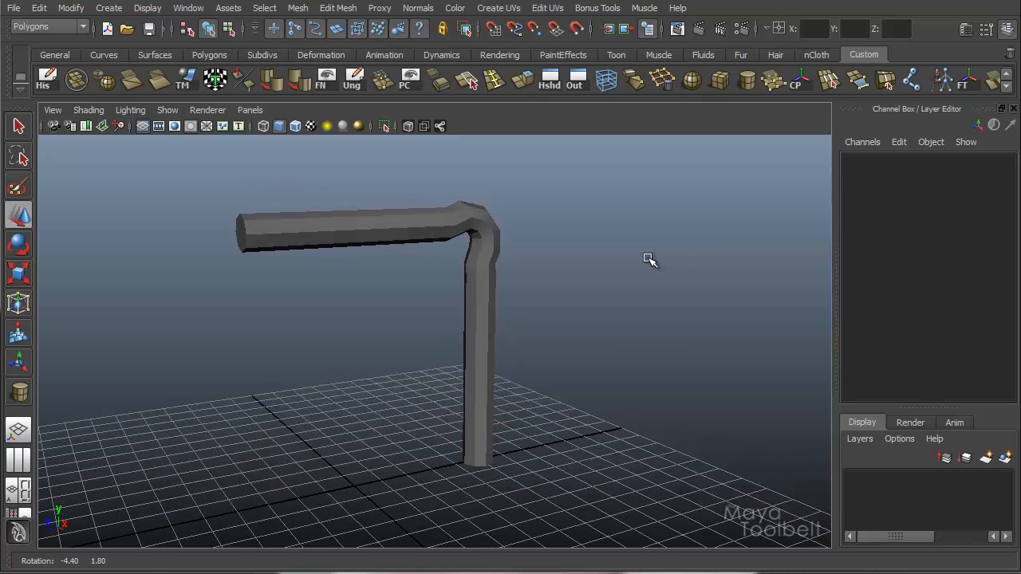